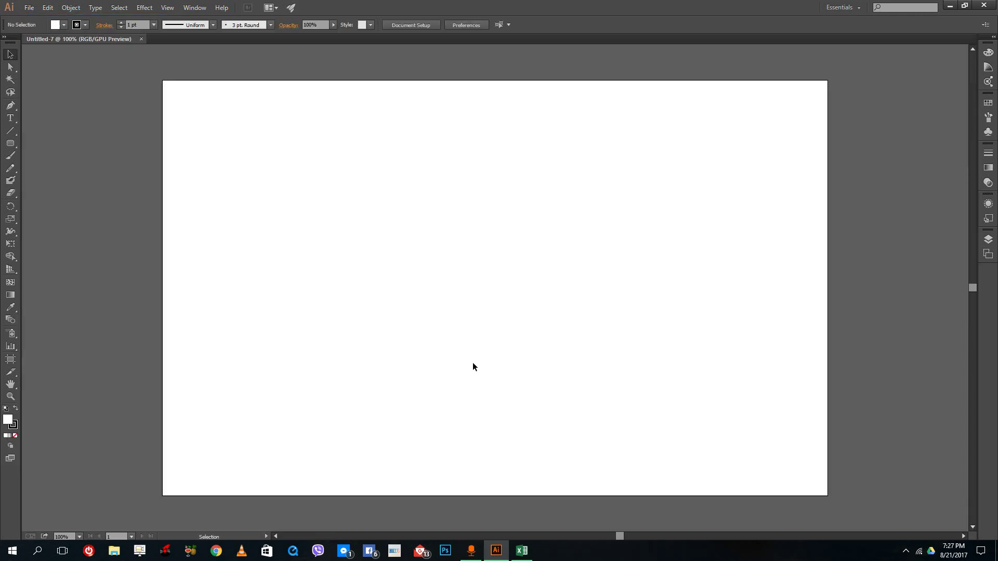
# Draw a 208 × 101 pt rounded rectangle with 12 pt corners in the artboard's upper left
pyautogui.click(10, 143)
pyautogui.moveTo(301, 122); pyautogui.dragTo(408, 175)
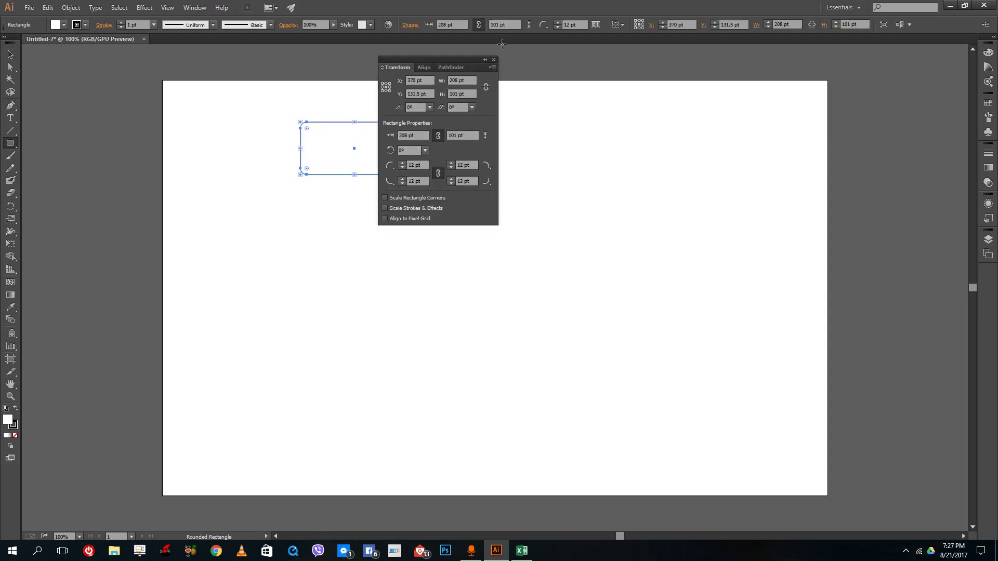
pyautogui.click(493, 59)
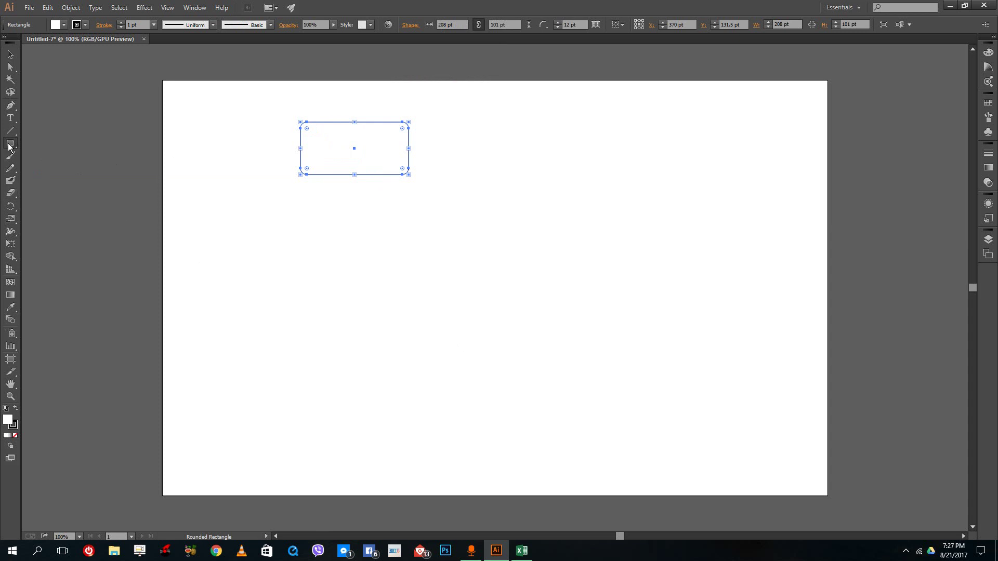
pyautogui.moveTo(9, 148); pyautogui.dragTo(47, 142)
# Show the rulers and drag one horizontal and two vertical guides onto the artboard
pyautogui.hotkey('ctrl', 'r')
pyautogui.press('v')
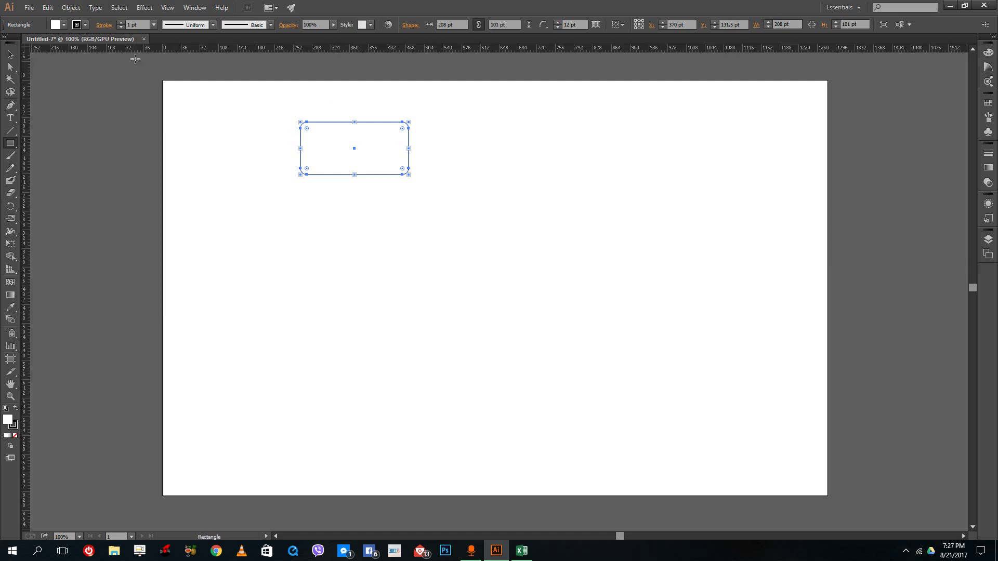
pyautogui.moveTo(181, 49); pyautogui.dragTo(188, 201)
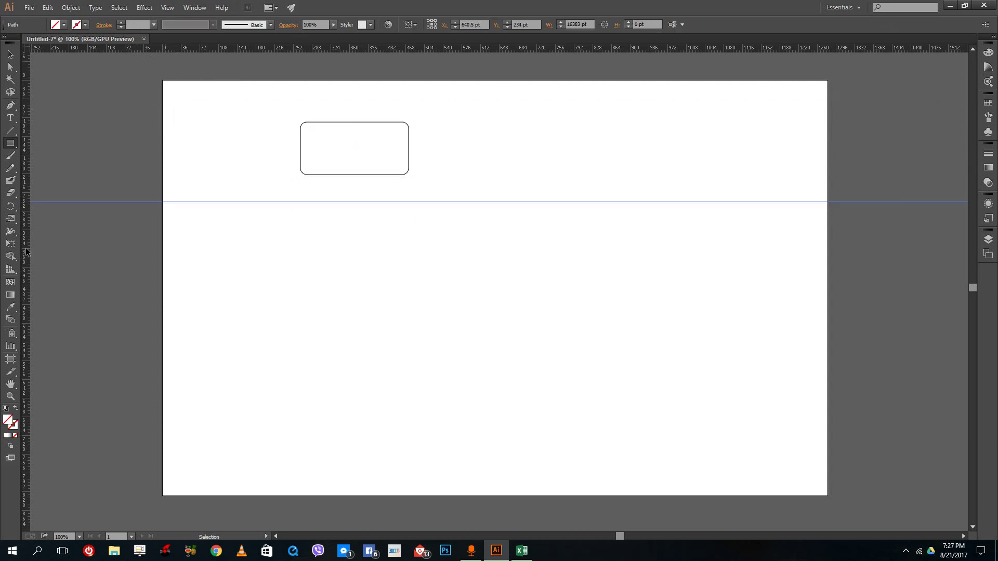
pyautogui.moveTo(26, 252); pyautogui.dragTo(184, 265)
pyautogui.moveTo(27, 306); pyautogui.dragTo(260, 319)
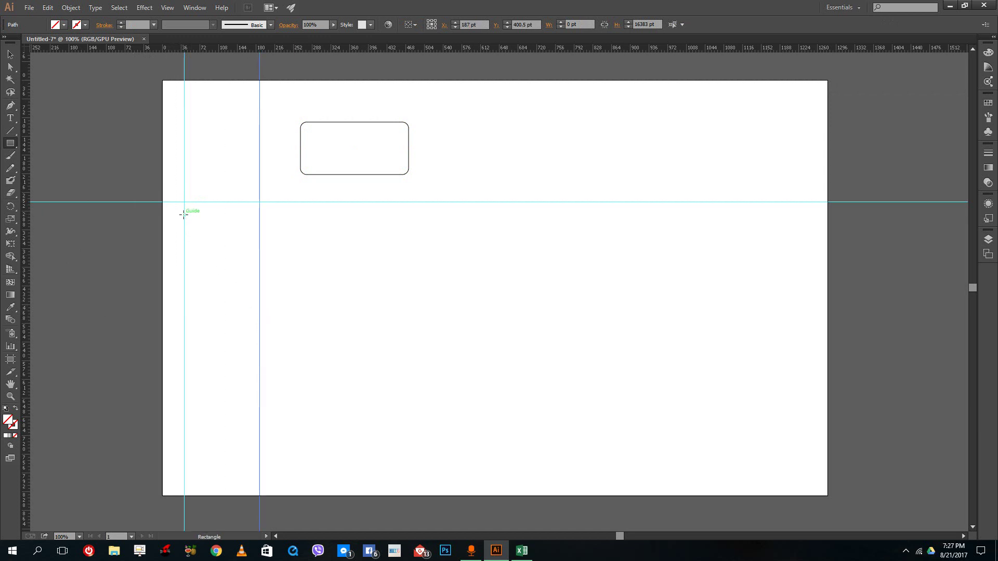
# Draw a 145 × 78 pt rectangle between the vertical guides, undoing the extra one
pyautogui.moveTo(184, 214); pyautogui.dragTo(261, 255)
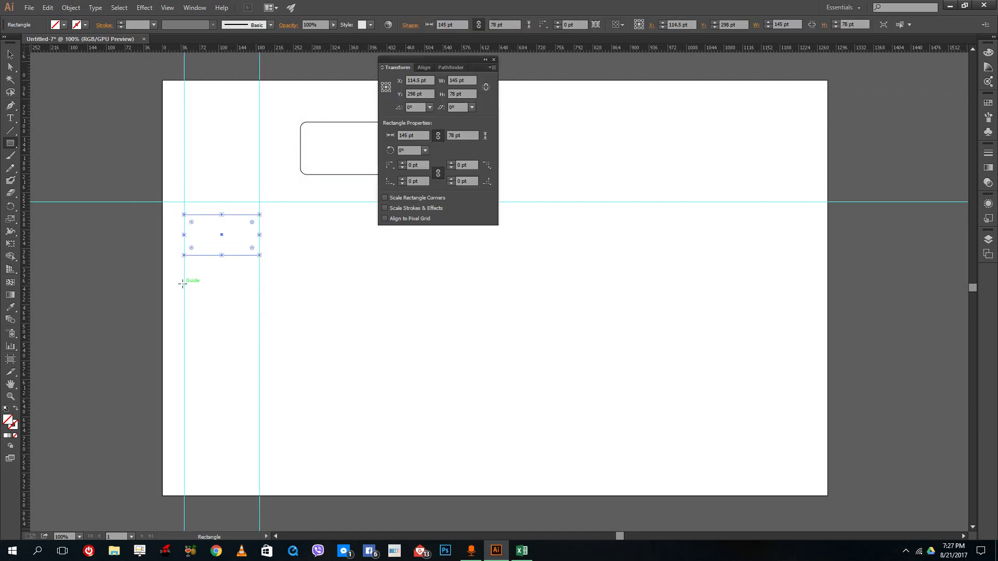
pyautogui.moveTo(184, 280); pyautogui.dragTo(263, 322)
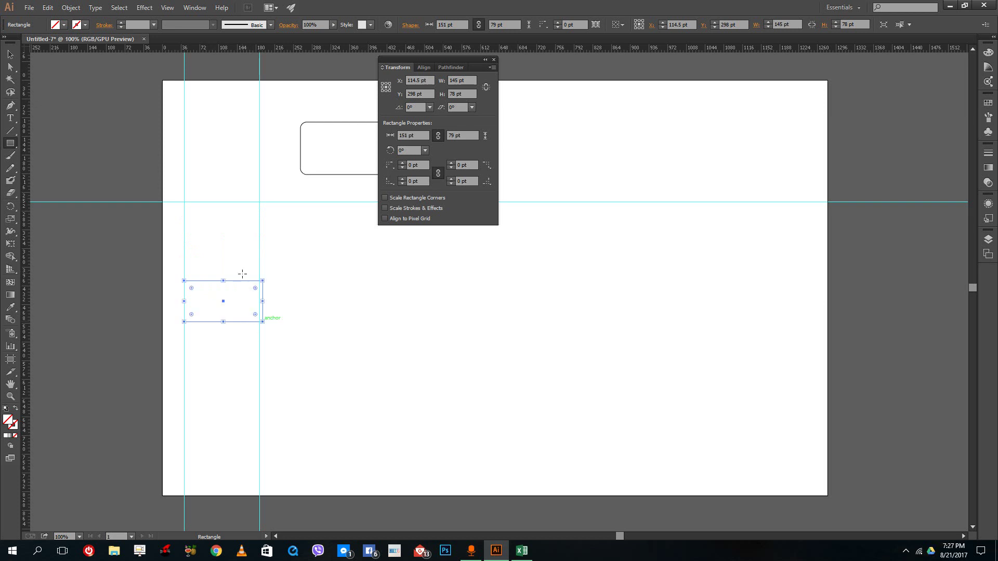
pyautogui.hotkey('ctrl', 'z')
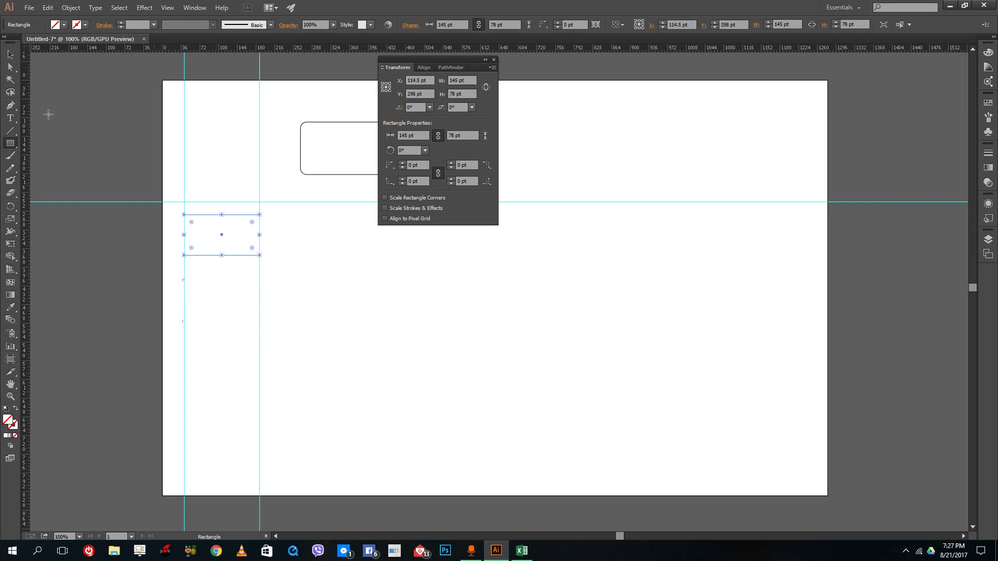
# Draw two 145 pt-wide circles stacked between the vertical guides, with a 1 pt stroke colour
pyautogui.click(9, 148)
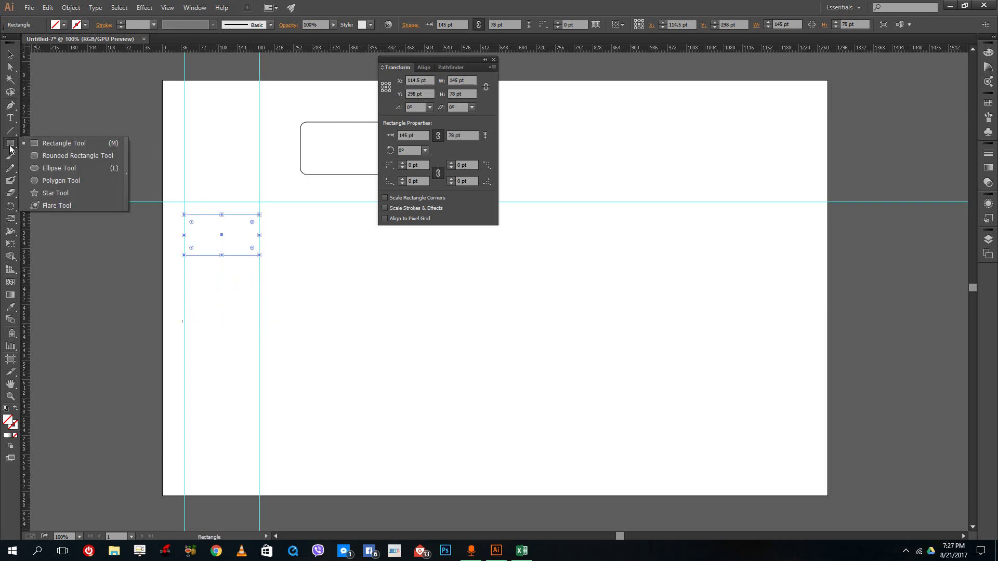
pyautogui.click(48, 169)
pyautogui.moveTo(184, 270); pyautogui.dragTo(259, 341)
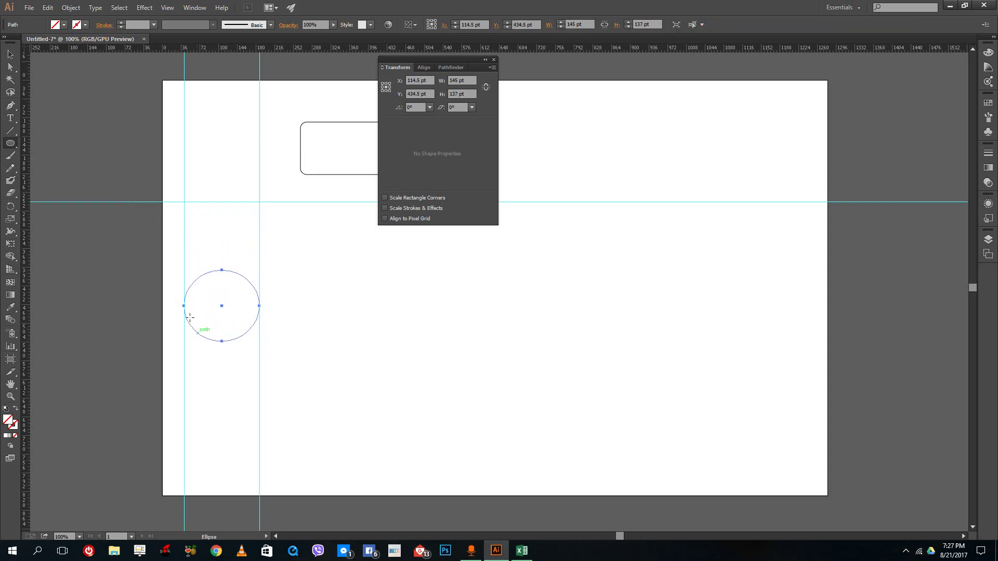
pyautogui.click(80, 26)
pyautogui.click(64, 48)
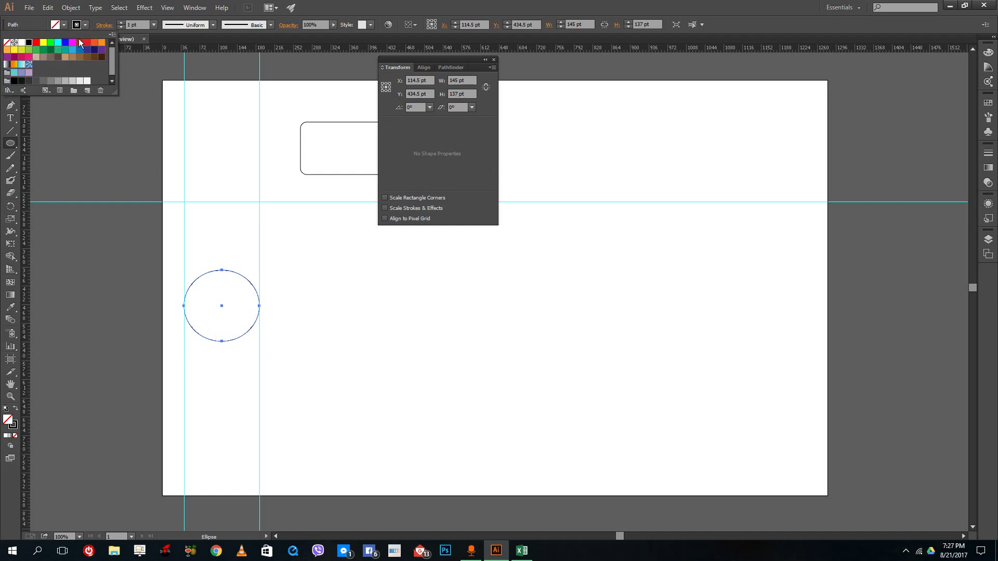
pyautogui.click(184, 346)
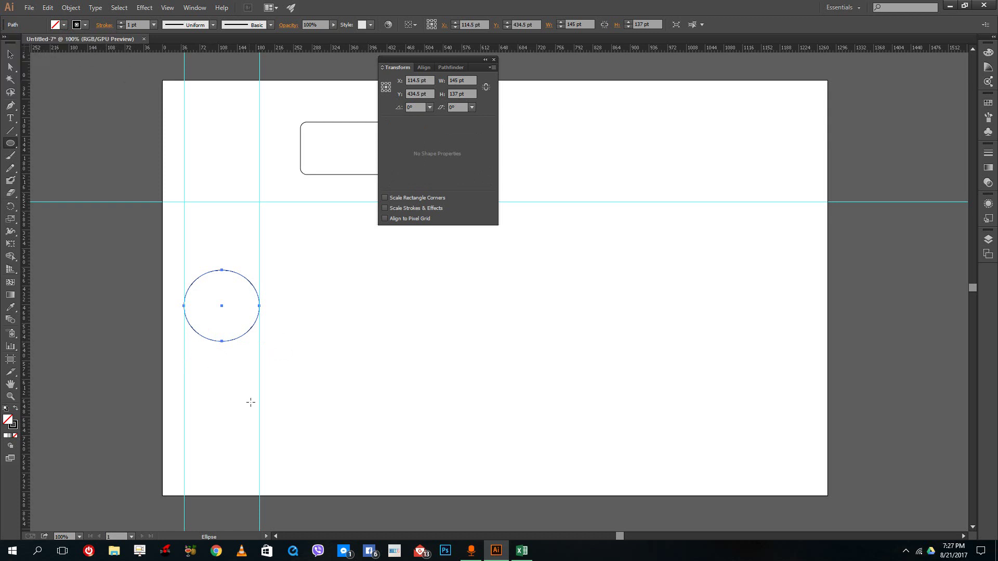
pyautogui.moveTo(260, 370); pyautogui.dragTo(184, 449)
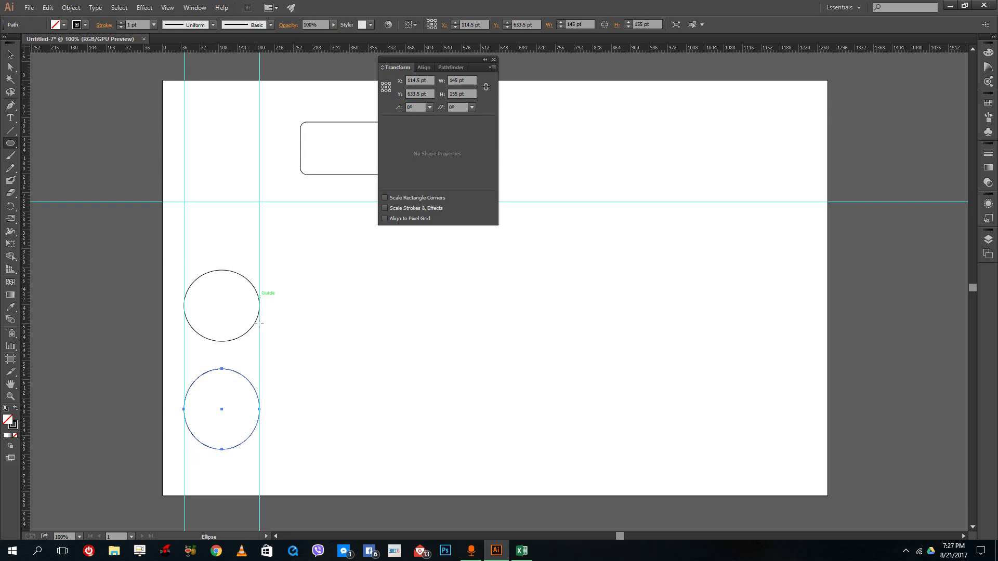
pyautogui.click(9, 55)
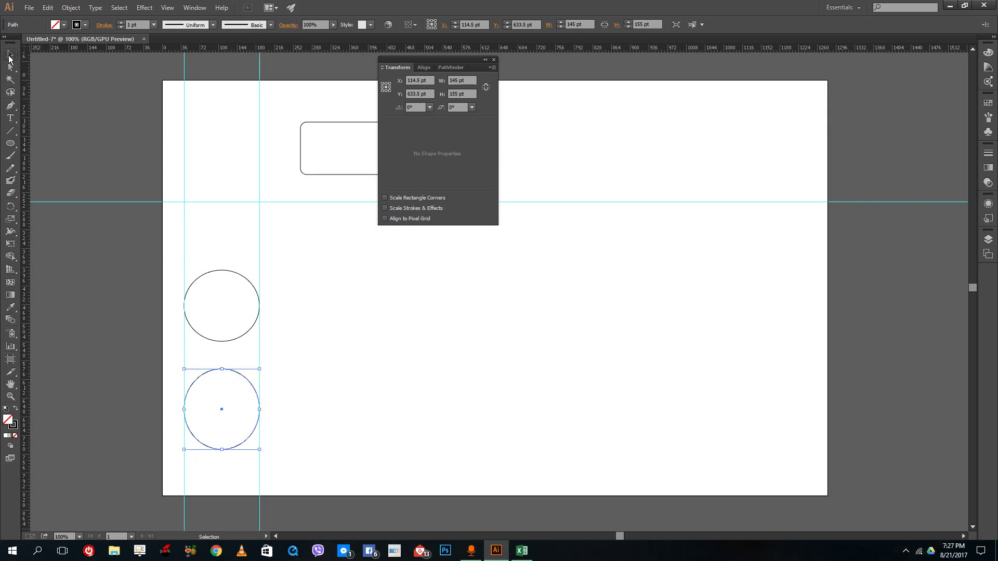
# Select everything on the artboard and delete all shapes and guides
pyautogui.hotkey('ctrl', 'a')
pyautogui.scroll(-1, 291, 248)
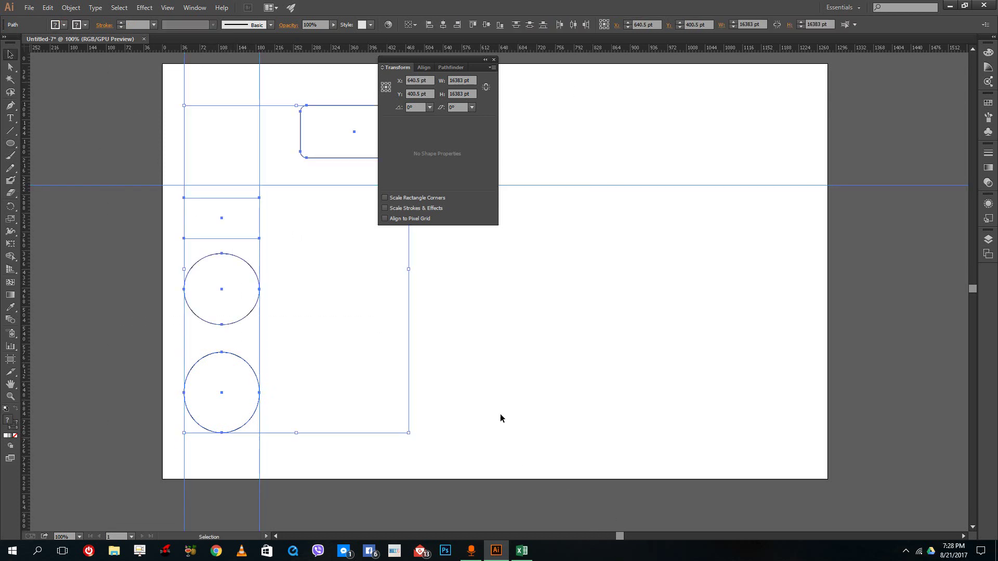
pyautogui.press('Delete')
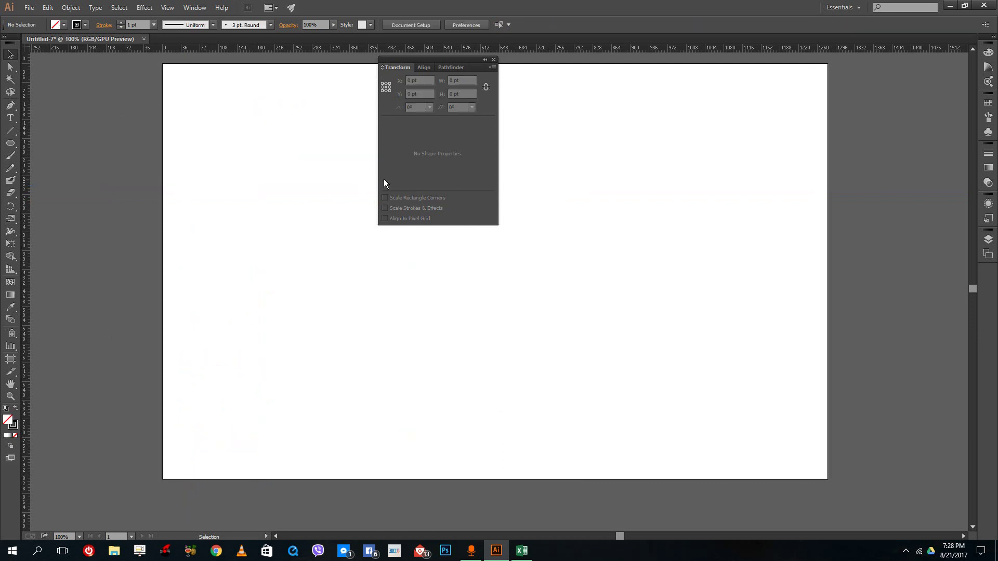
pyautogui.click(493, 60)
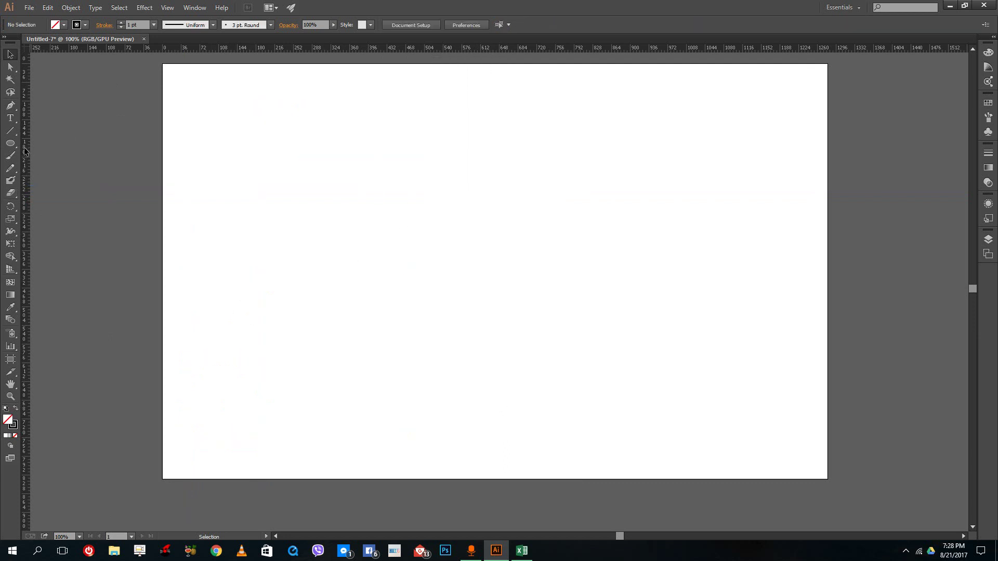
# Drag out three vertical and three horizontal guides to form a new grid
pyautogui.moveTo(24, 200); pyautogui.dragTo(256, 207)
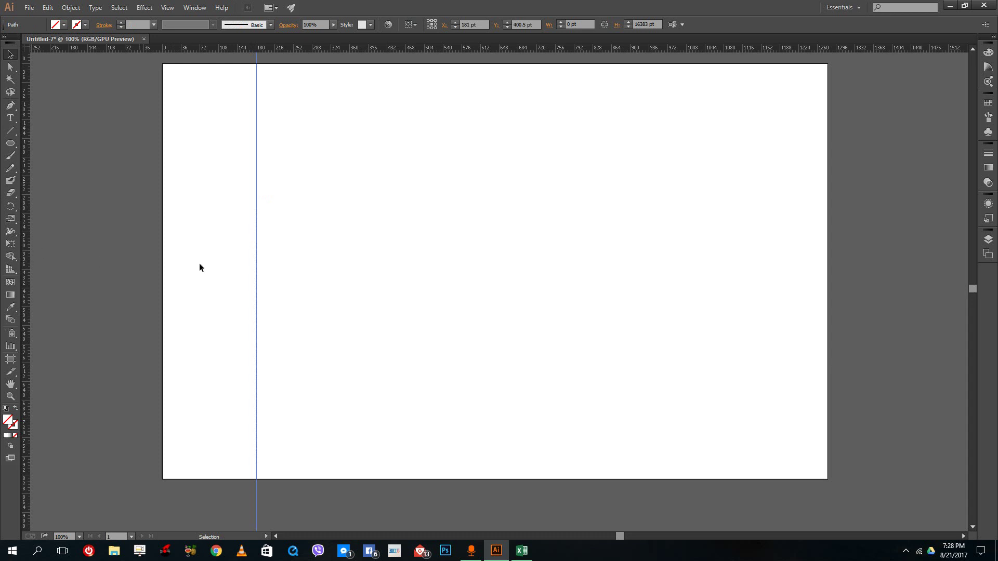
pyautogui.moveTo(26, 274); pyautogui.dragTo(311, 301)
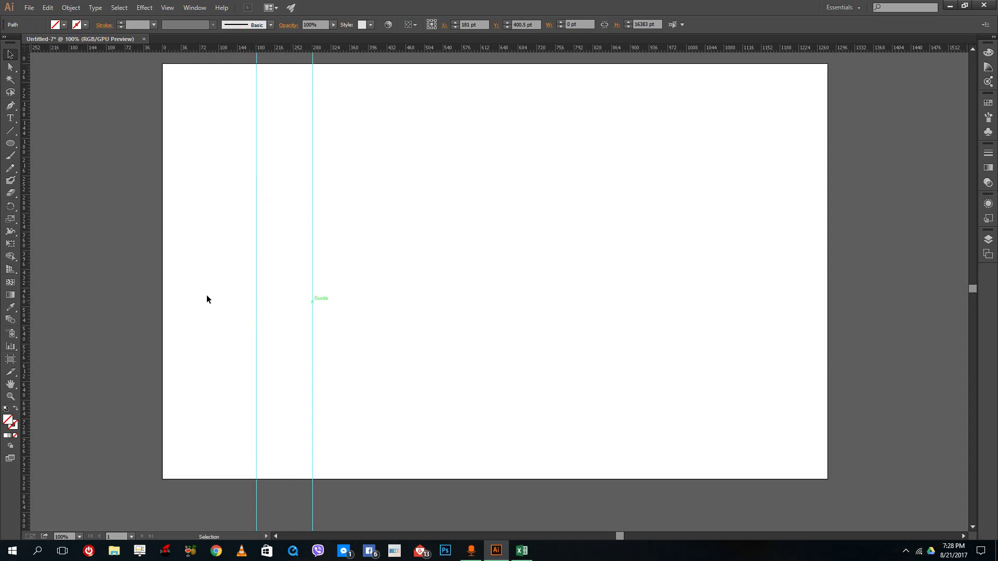
pyautogui.moveTo(26, 283); pyautogui.dragTo(370, 333)
pyautogui.moveTo(370, 48); pyautogui.dragTo(363, 178)
pyautogui.moveTo(358, 46); pyautogui.dragTo(356, 256)
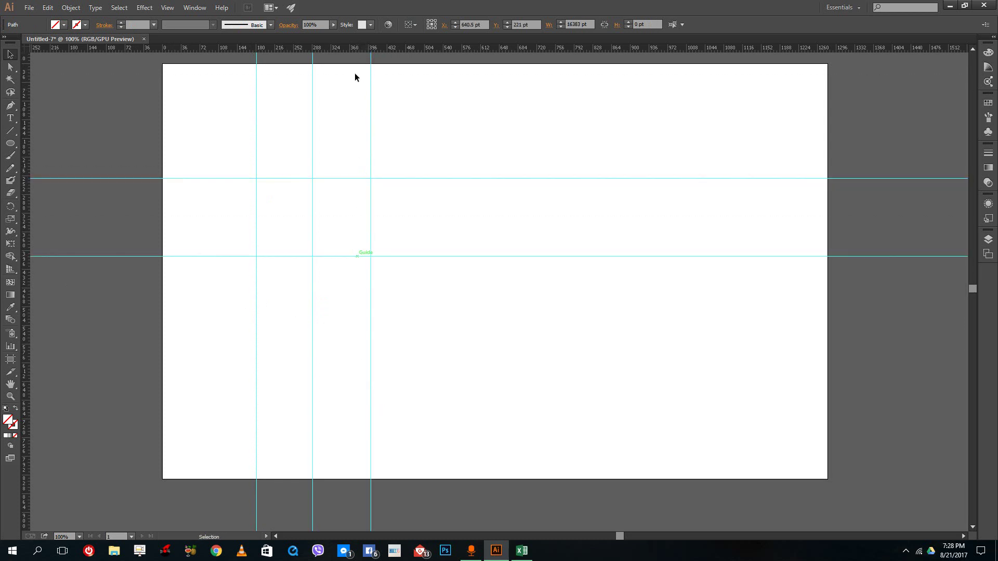
pyautogui.moveTo(353, 48); pyautogui.dragTo(350, 338)
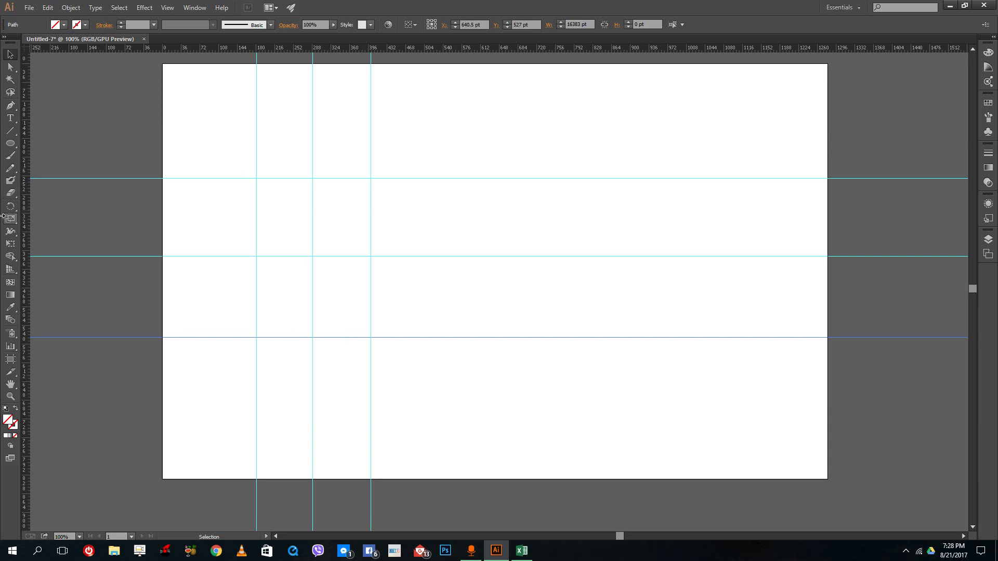
# Draw two roughly 112 × 156 pt ellipses in diagonally offset guide cells
pyautogui.click(12, 146)
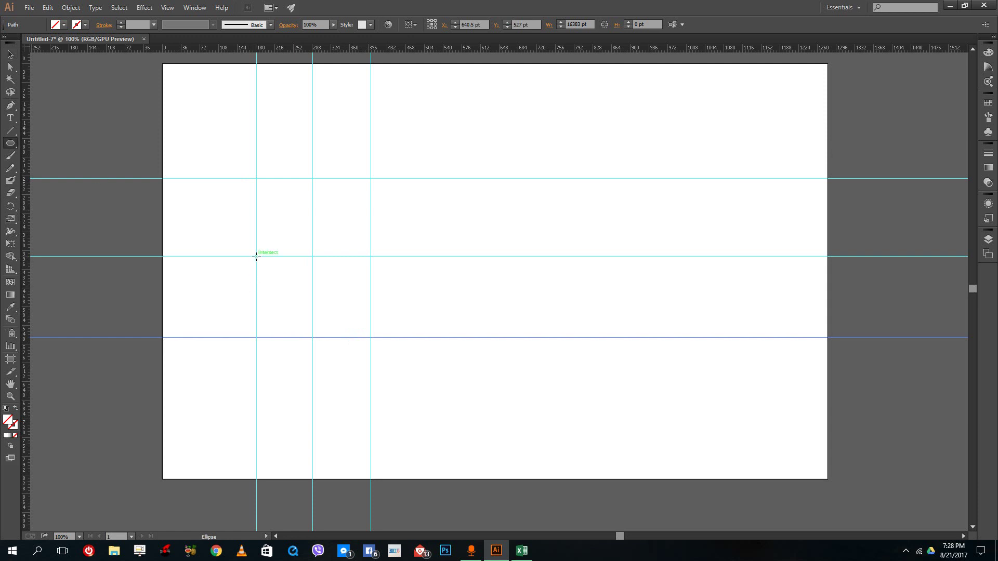
pyautogui.moveTo(257, 257)
pyautogui.mouseDown()
pyautogui.moveTo(312, 196)
pyautogui.moveTo(312, 178)
pyautogui.mouseUp()
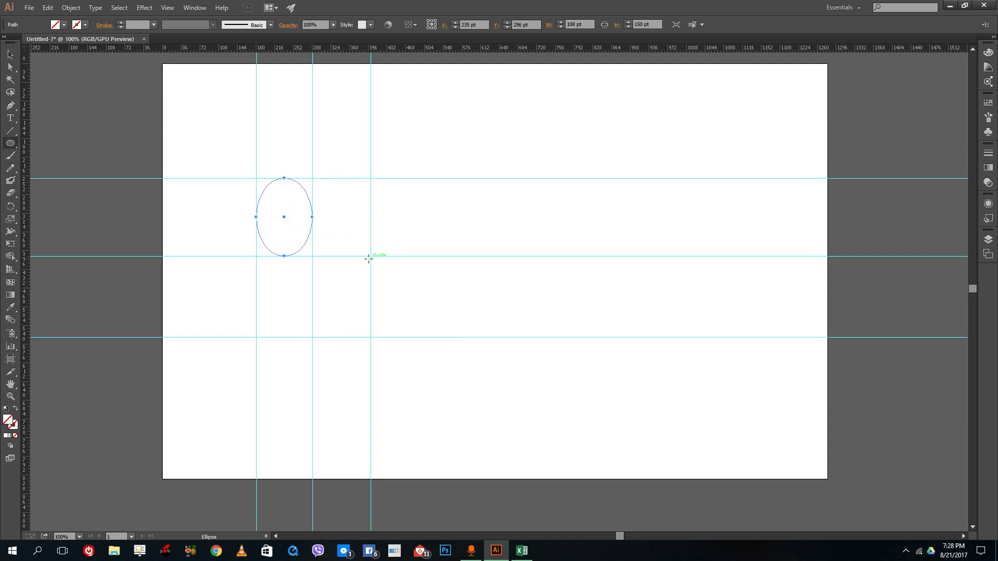
pyautogui.moveTo(371, 257); pyautogui.dragTo(312, 337)
# Give both ellipses a 1 pt black stroke, then deselect them
pyautogui.click(10, 54)
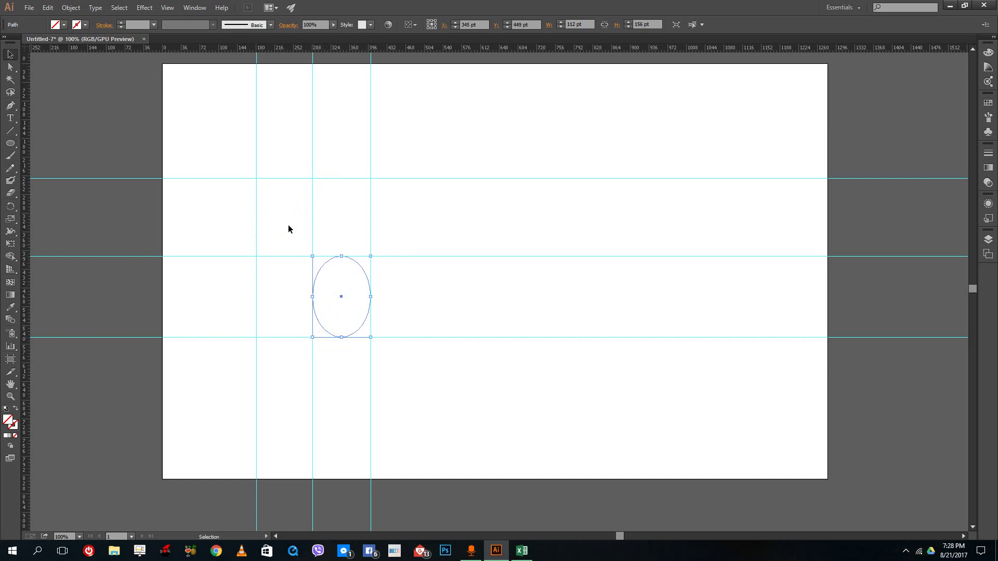
pyautogui.click(306, 244)
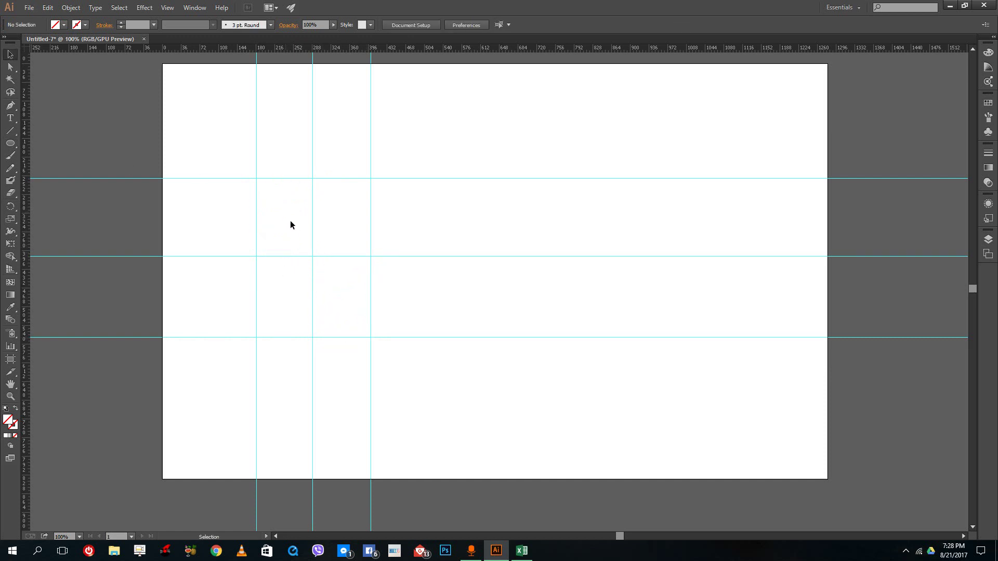
pyautogui.moveTo(232, 187); pyautogui.dragTo(367, 350)
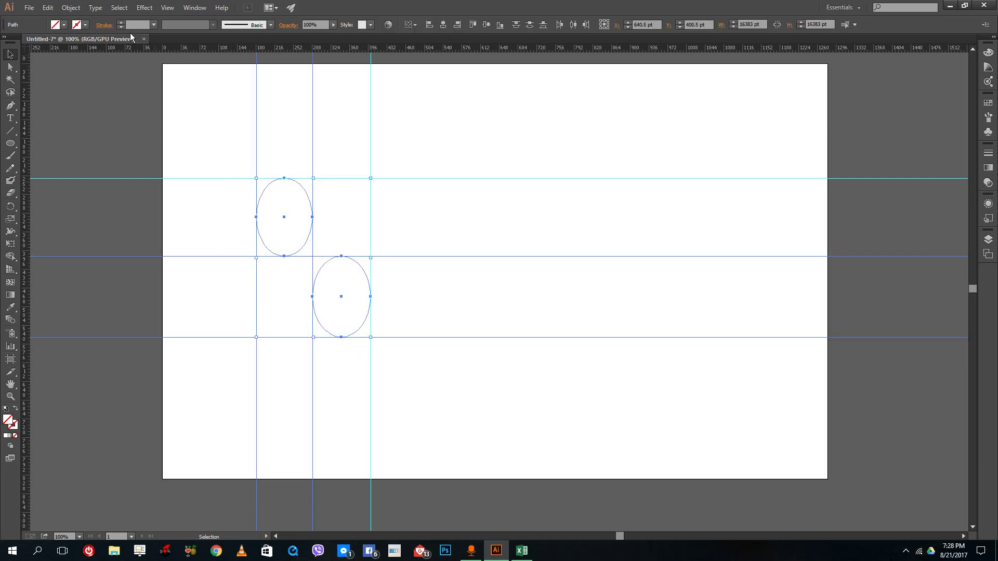
pyautogui.click(86, 25)
pyautogui.click(28, 43)
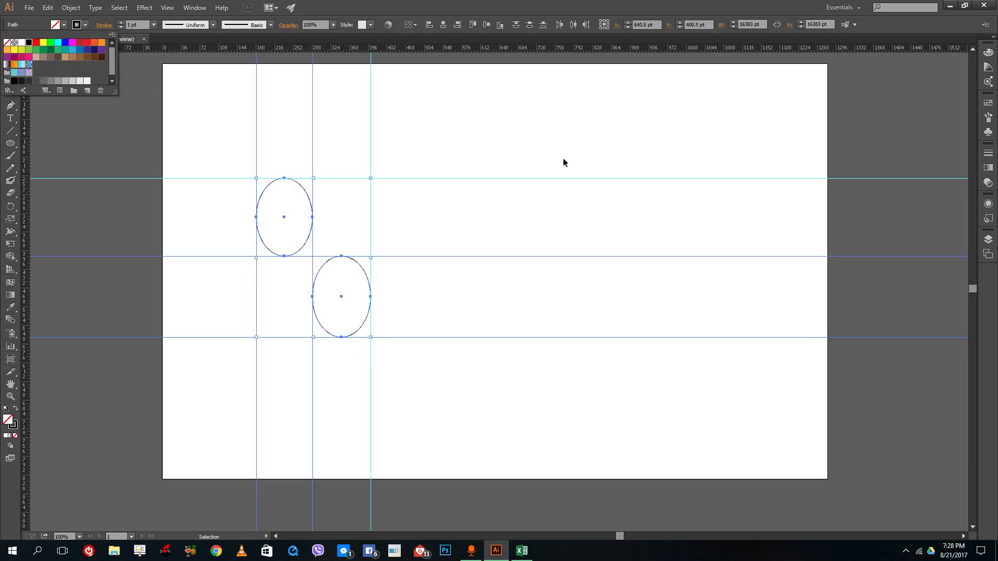
pyautogui.click(563, 158)
pyautogui.click(515, 133)
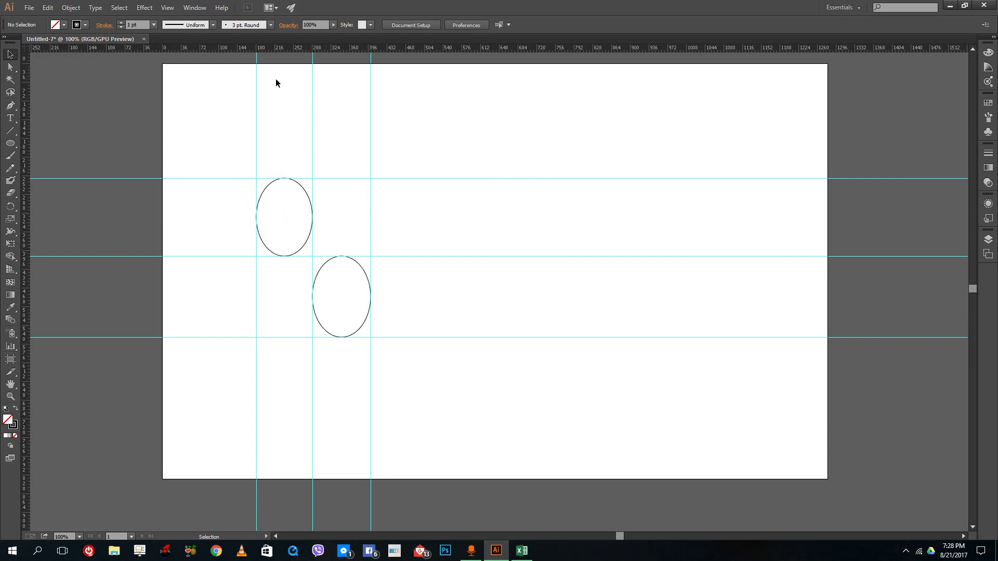
# Turn off Smart Guides and hide the rulers from the View menu
pyautogui.click(168, 8)
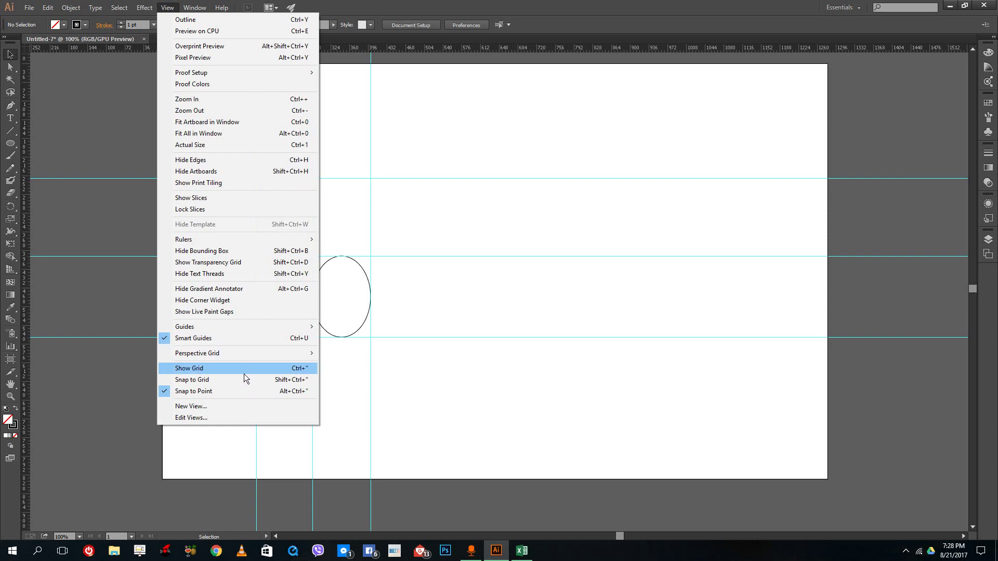
pyautogui.click(219, 339)
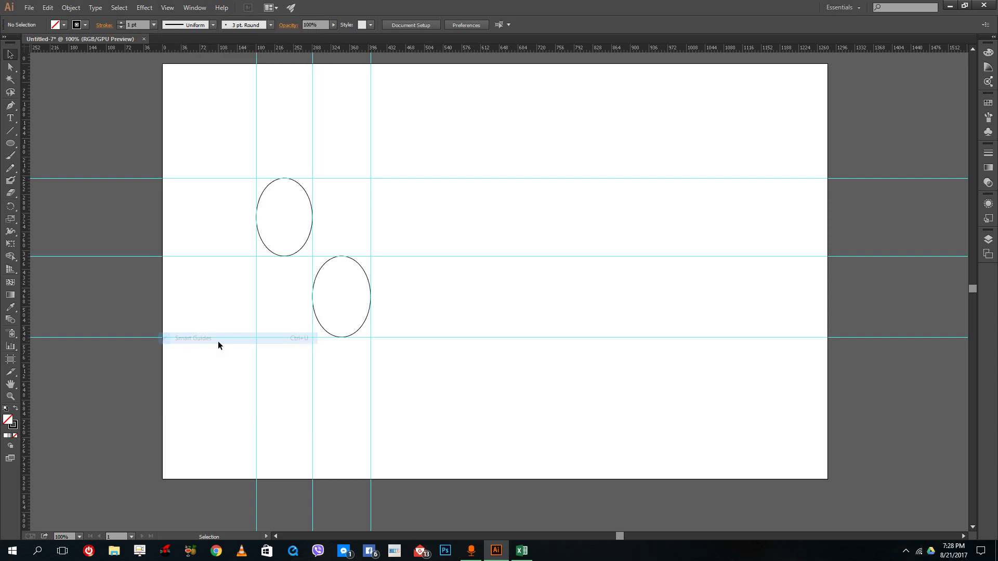
pyautogui.click(190, 8)
pyautogui.moveTo(167, 8)
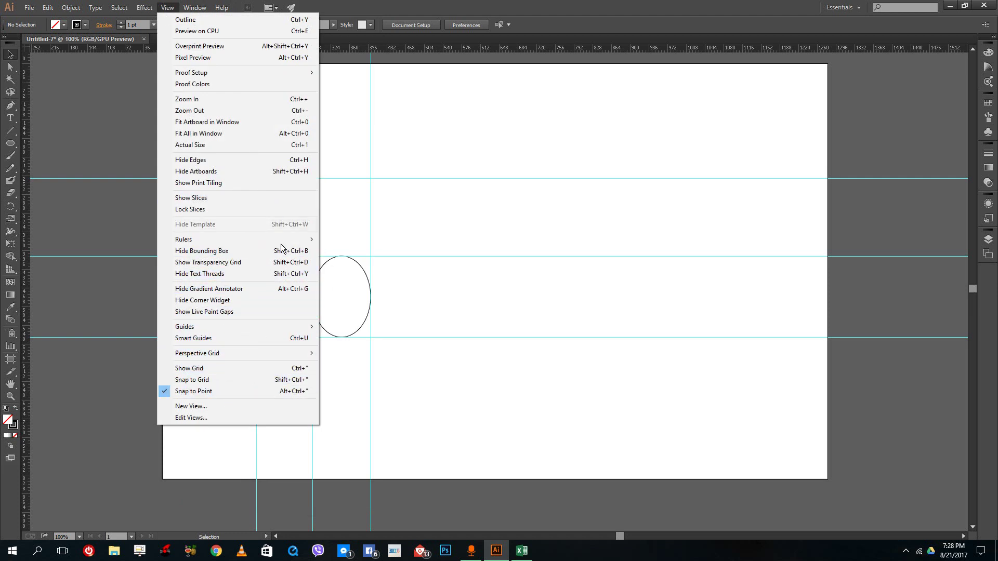
pyautogui.moveTo(235, 241)
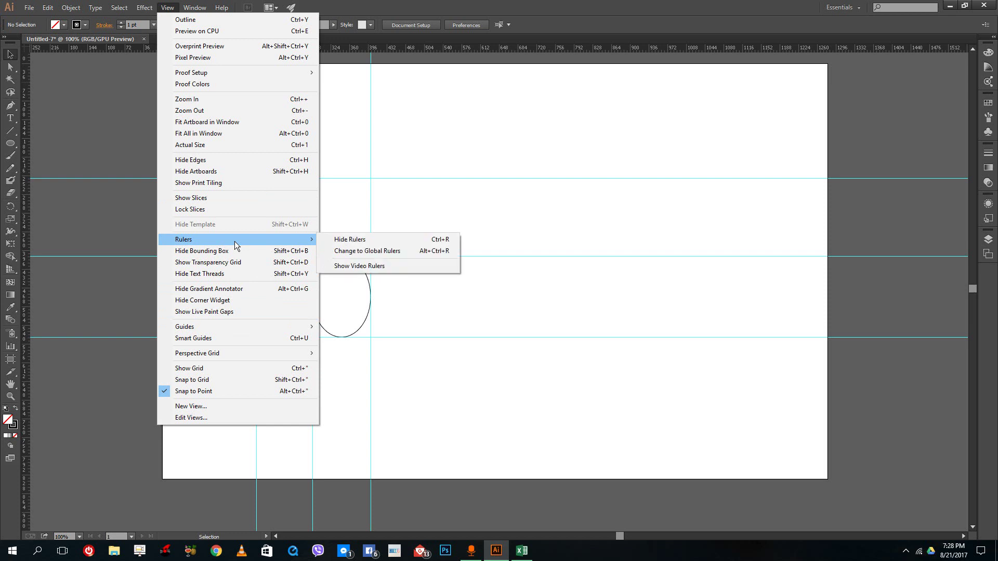
pyautogui.click(388, 236)
pyautogui.click(175, 9)
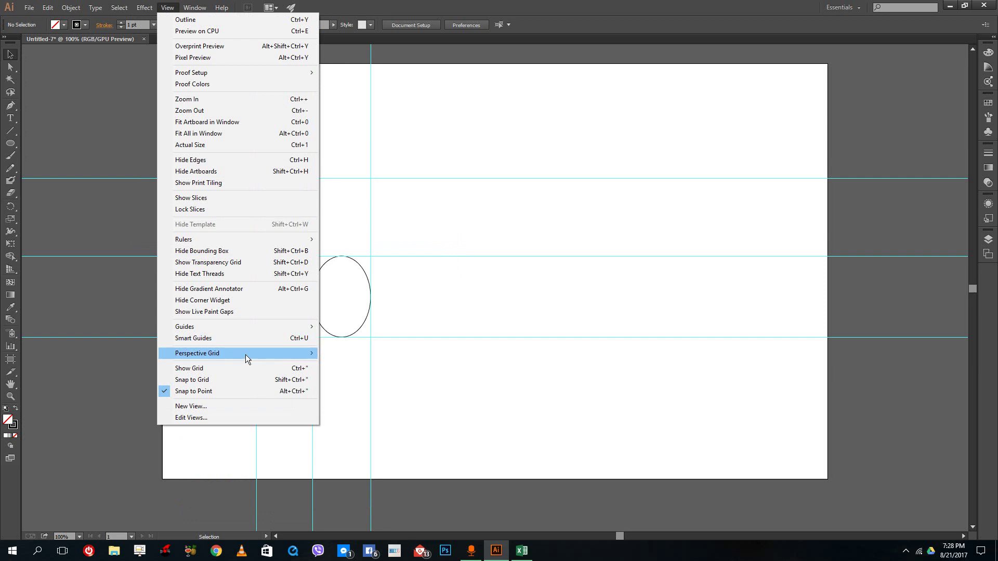
# Hide the guides, then show them again
pyautogui.moveTo(264, 328)
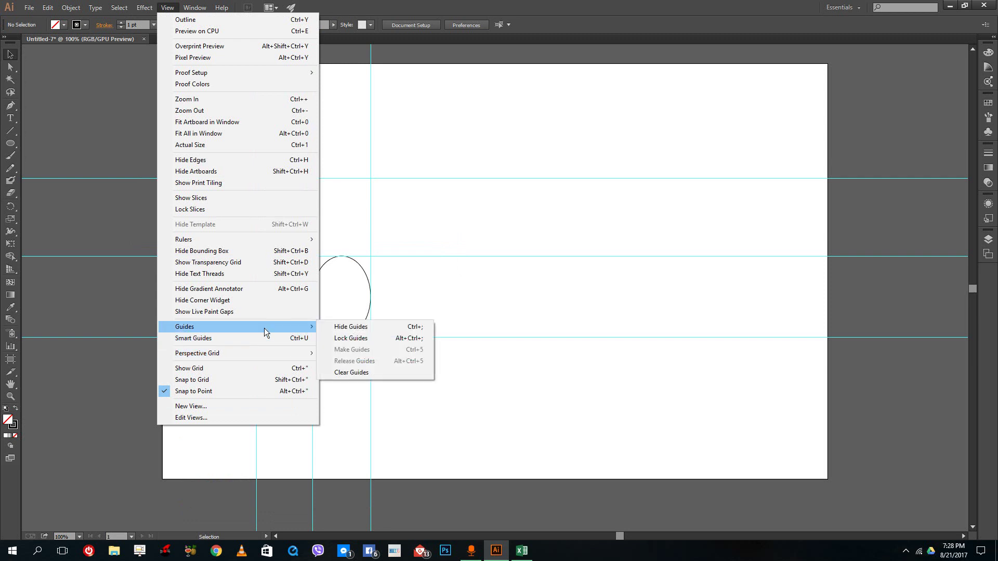
pyautogui.click(376, 326)
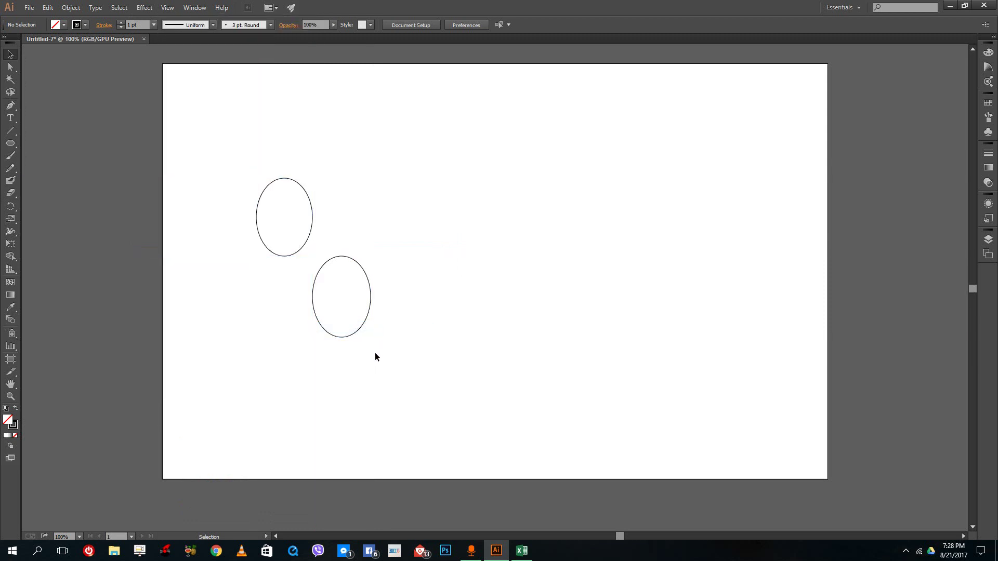
pyautogui.click(195, 7)
pyautogui.moveTo(168, 11)
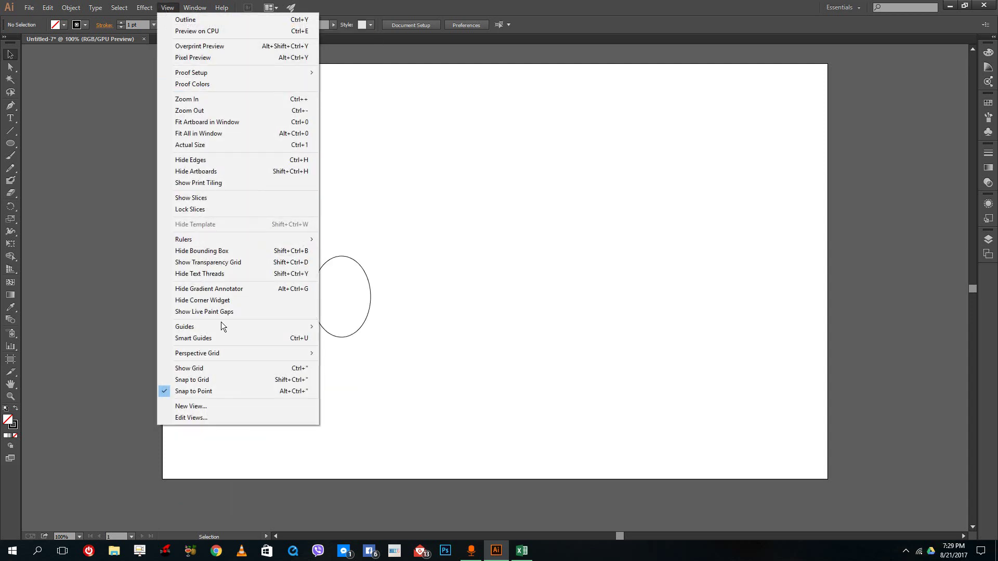
pyautogui.moveTo(228, 328)
pyautogui.click(337, 327)
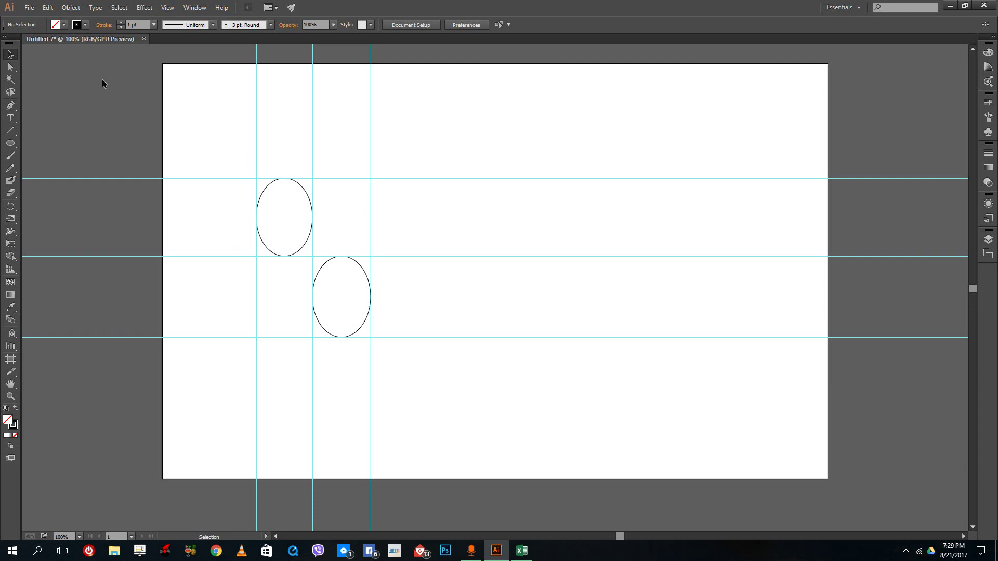
# Delete both ellipses, then unlock the guides and delete them all
pyautogui.moveTo(84, 70); pyautogui.dragTo(618, 471)
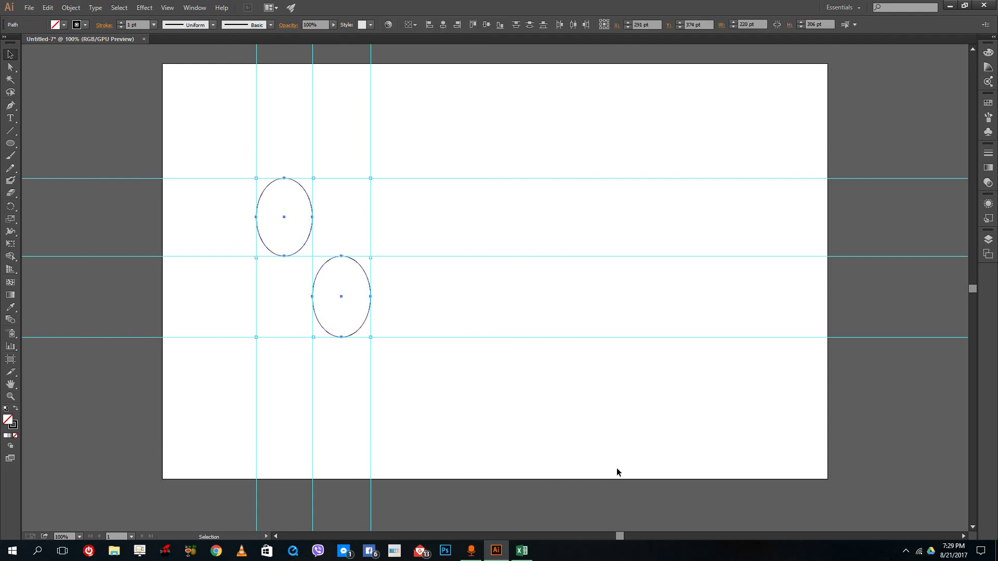
pyautogui.press('Delete')
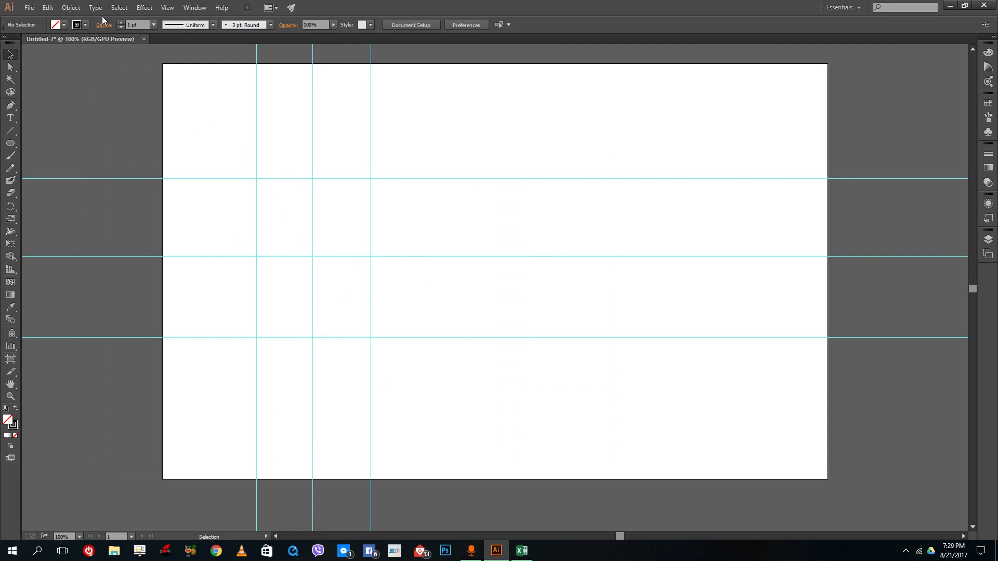
pyautogui.click(168, 8)
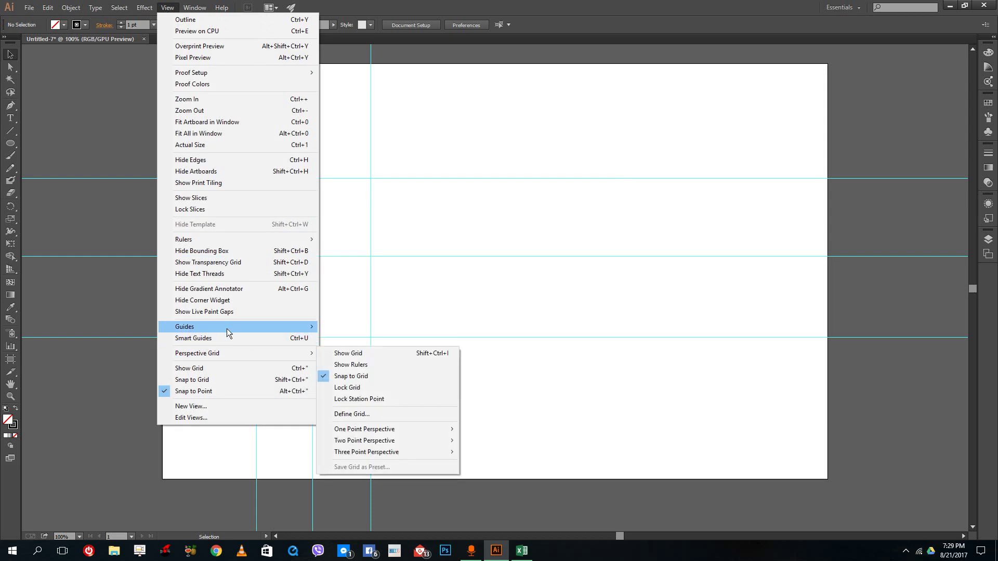
pyautogui.moveTo(226, 328)
pyautogui.click(351, 338)
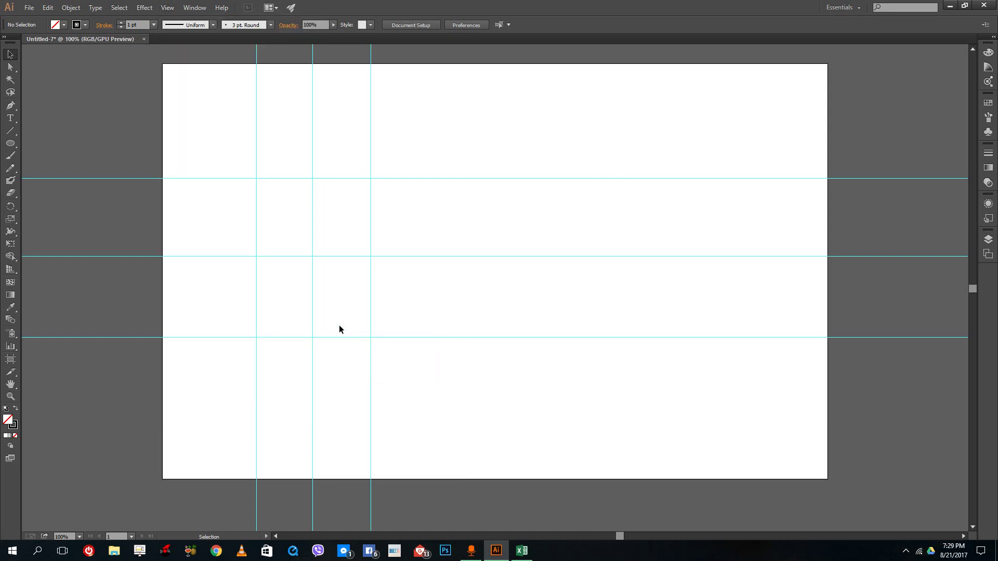
pyautogui.hotkey('ctrl', 'a')
pyautogui.press('Delete')
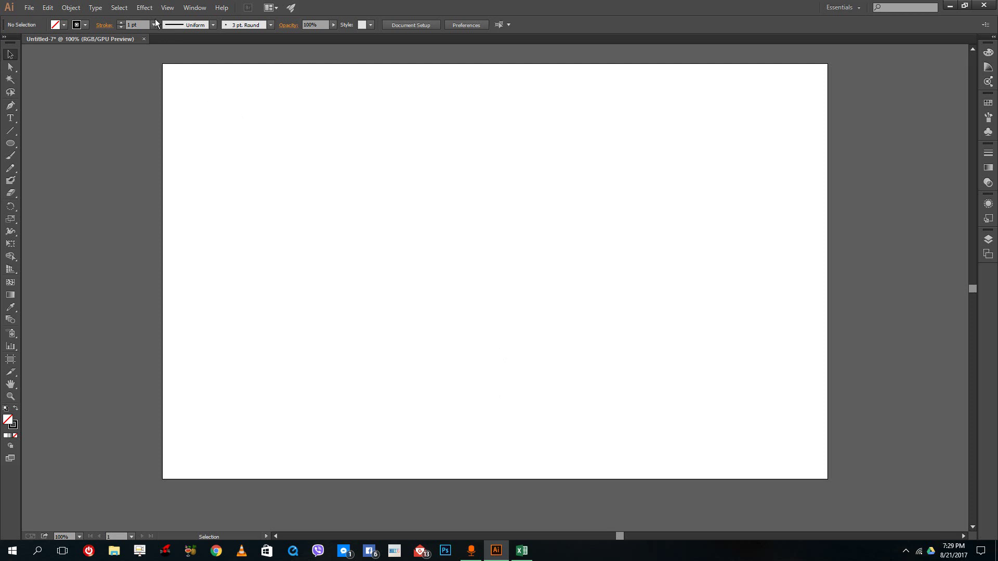
# Show the grid over the artboard from the View menu
pyautogui.click(168, 9)
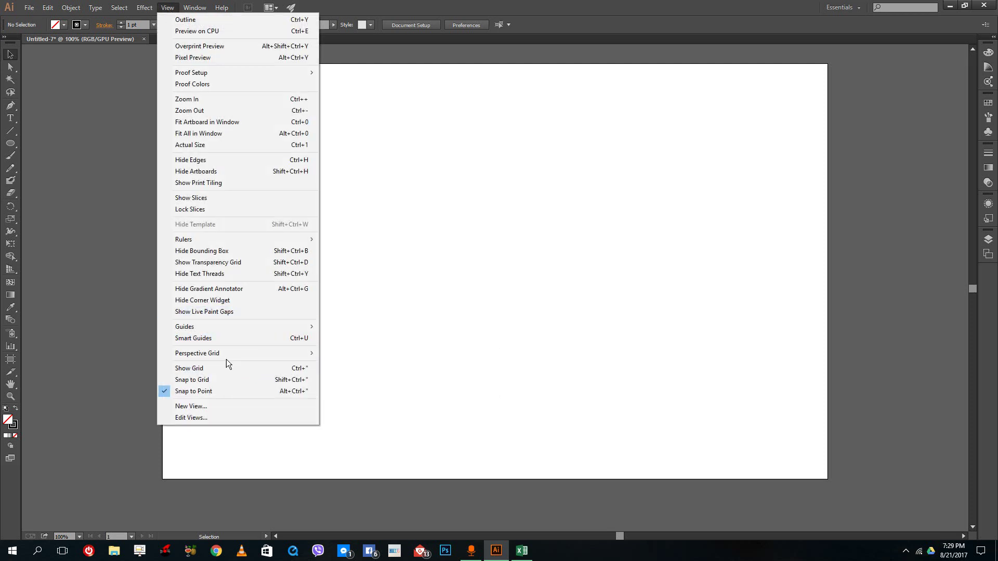
pyautogui.click(210, 370)
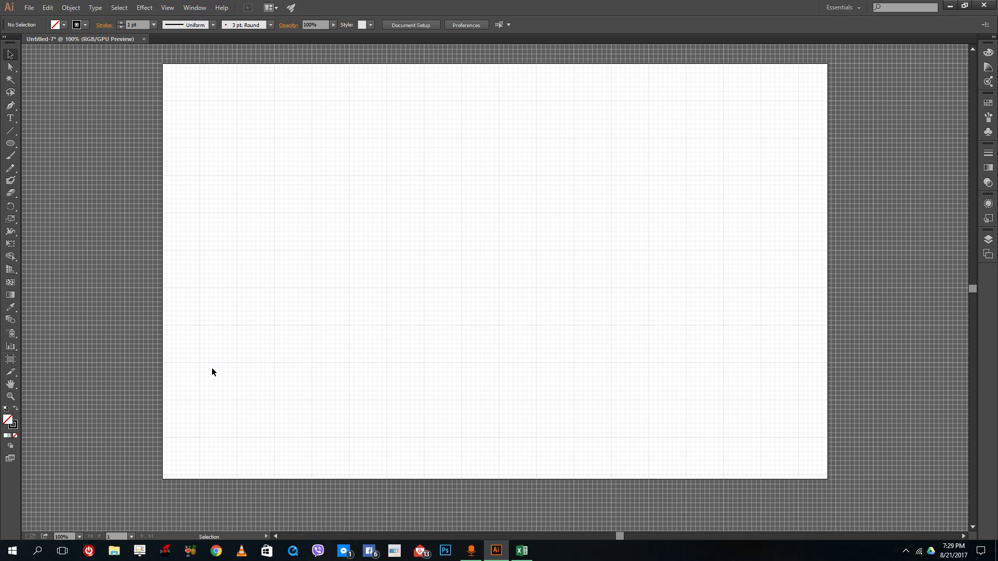
pyautogui.scroll(2, 838, 166)
pyautogui.scroll(-1, 834, 175)
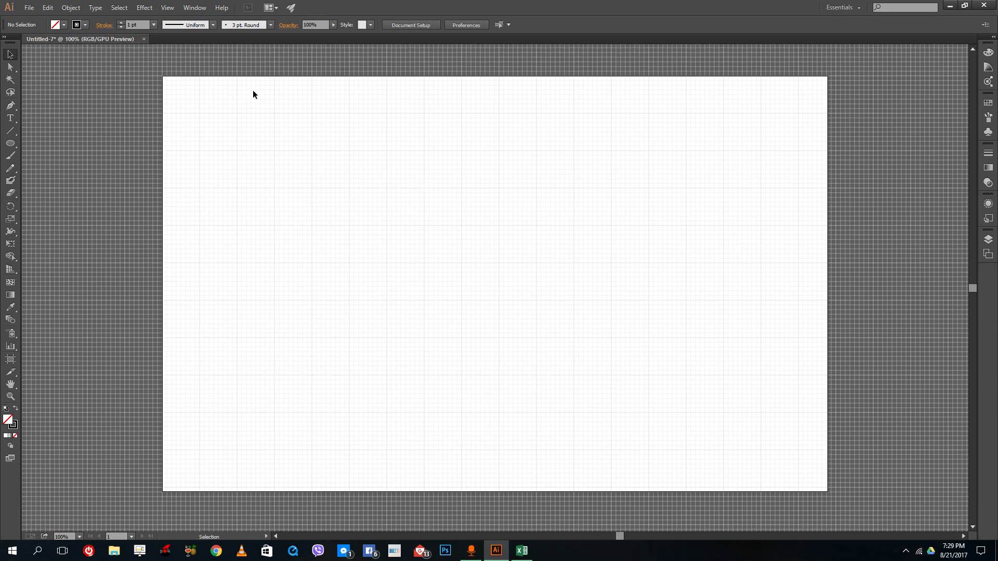
# Browse the menus and open Edit to reach Preferences
pyautogui.click(141, 11)
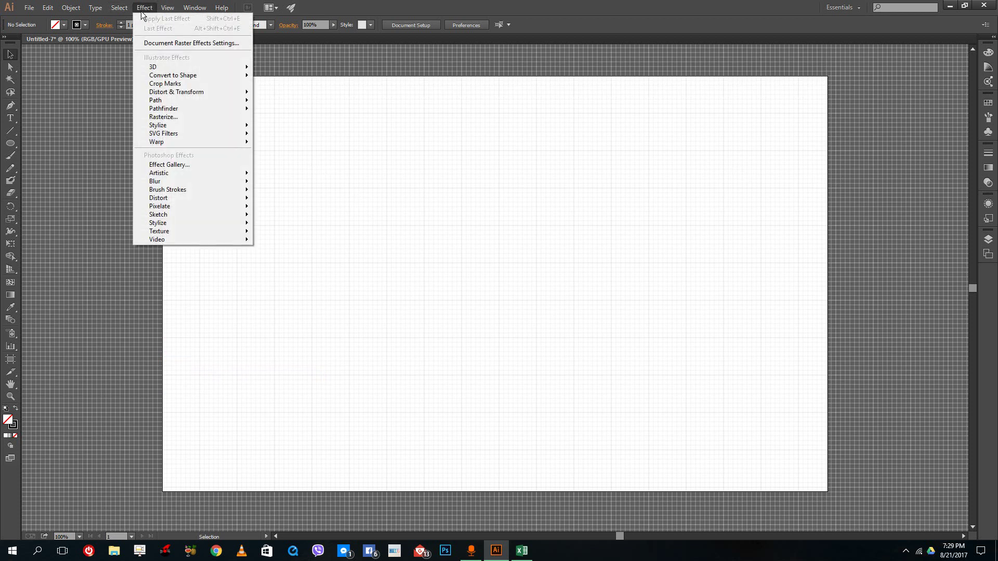
pyautogui.moveTo(170, 11)
pyautogui.moveTo(47, 8)
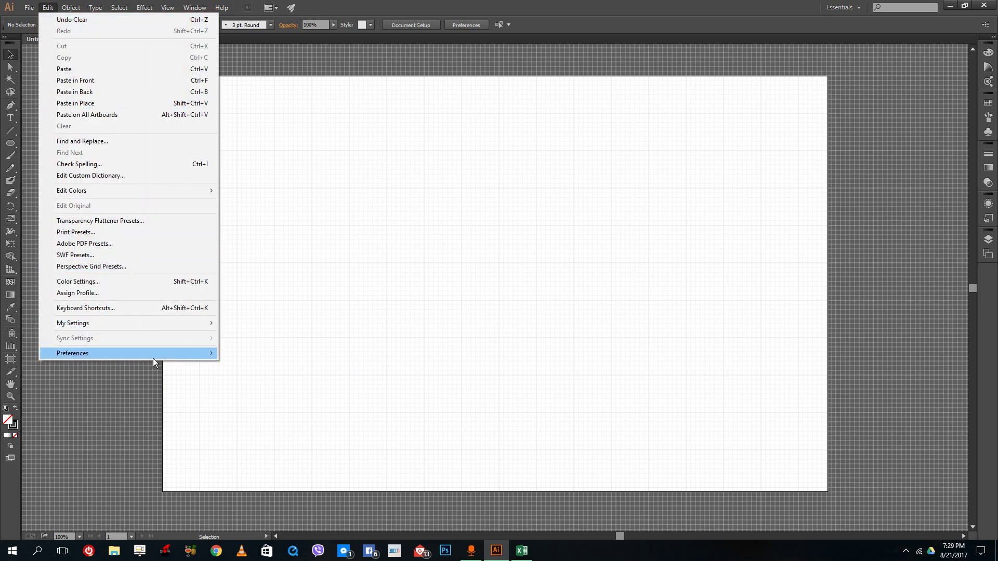
# In Guides & Grid preferences, make the grid Light Red, drawn as lines every 72 pt
pyautogui.moveTo(154, 358)
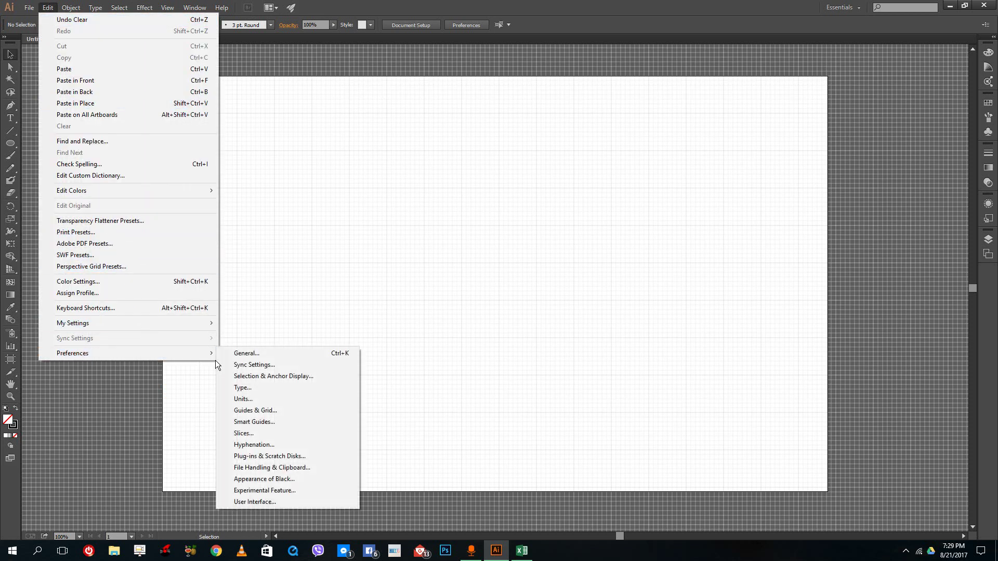
pyautogui.click(276, 410)
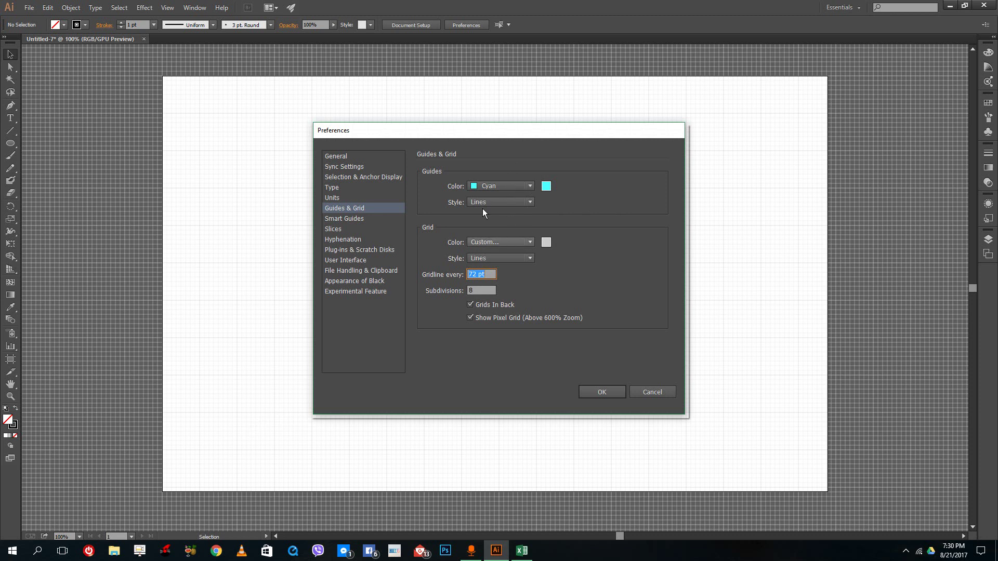
pyautogui.click(489, 242)
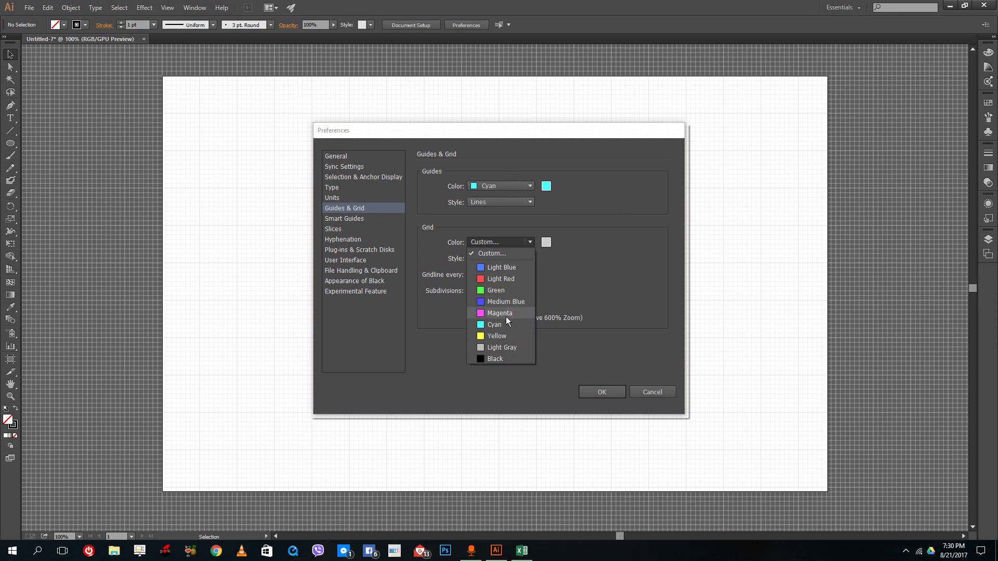
pyautogui.click(509, 281)
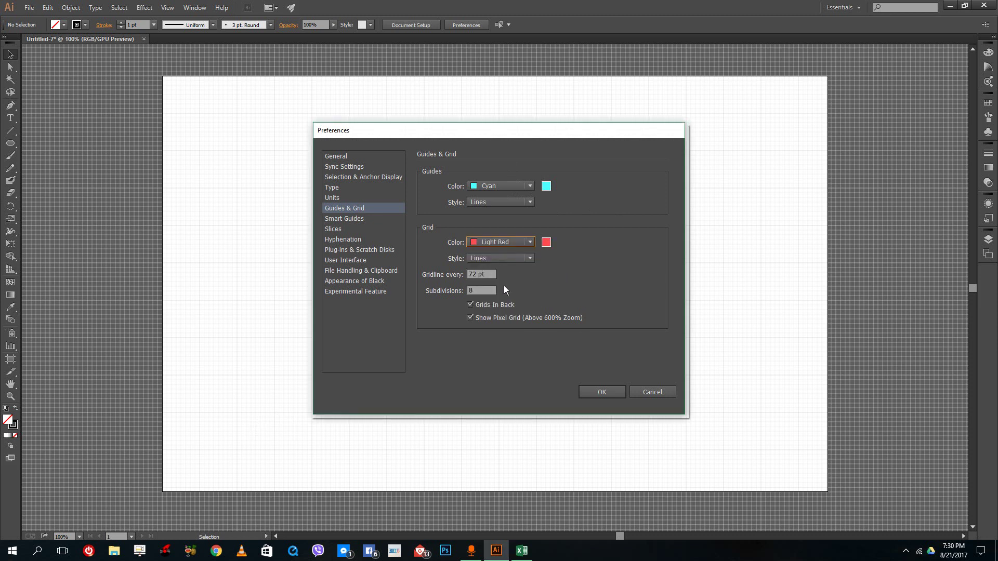
pyautogui.click(499, 258)
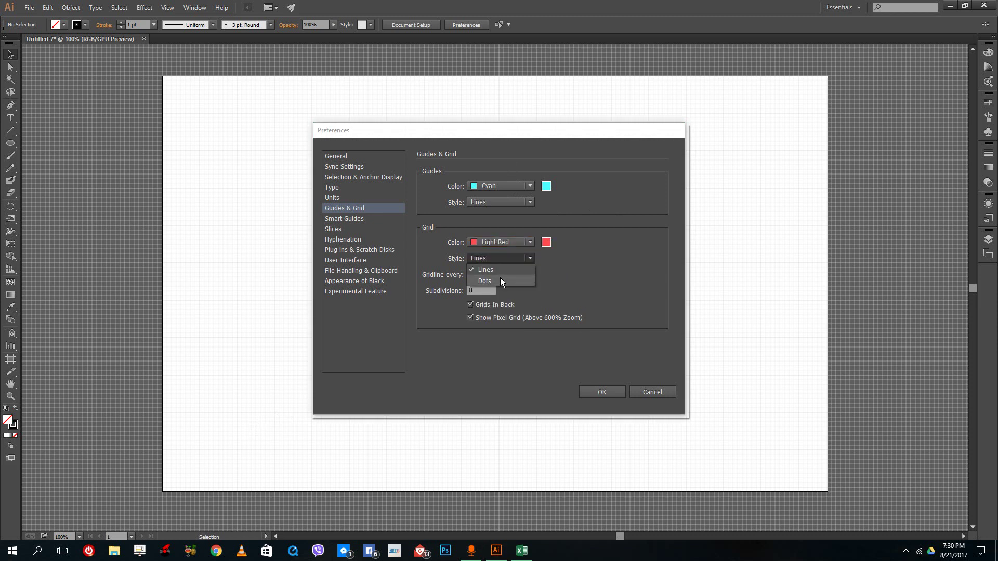
pyautogui.click(508, 270)
pyautogui.moveTo(492, 271); pyautogui.dragTo(419, 277)
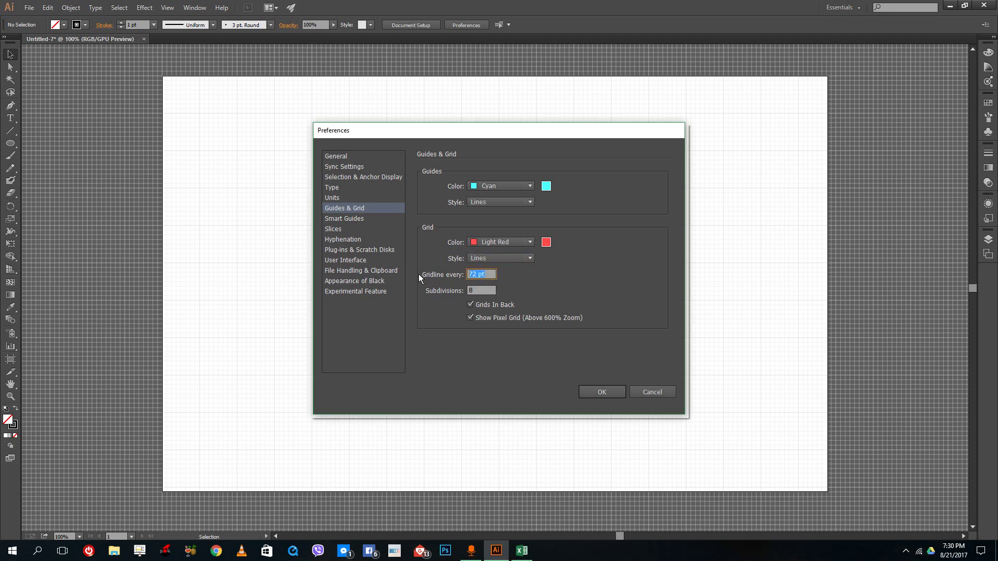
pyautogui.click(483, 289)
# Apply the grid settings and draw a roughly 75 pt circle near the artboard's top-left
pyautogui.click(594, 392)
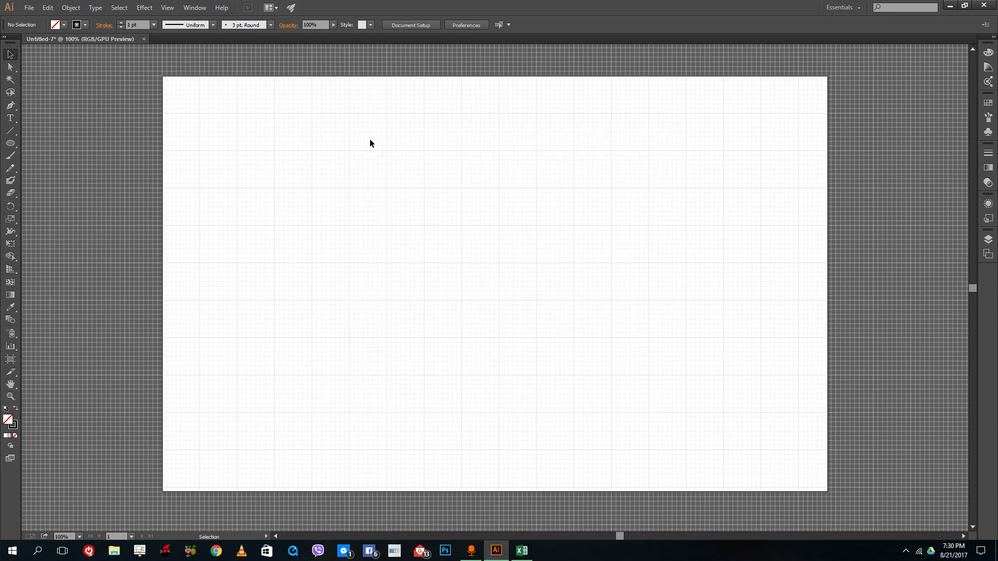
pyautogui.scroll(-1, 370, 141)
pyautogui.scroll(10, 372, 155)
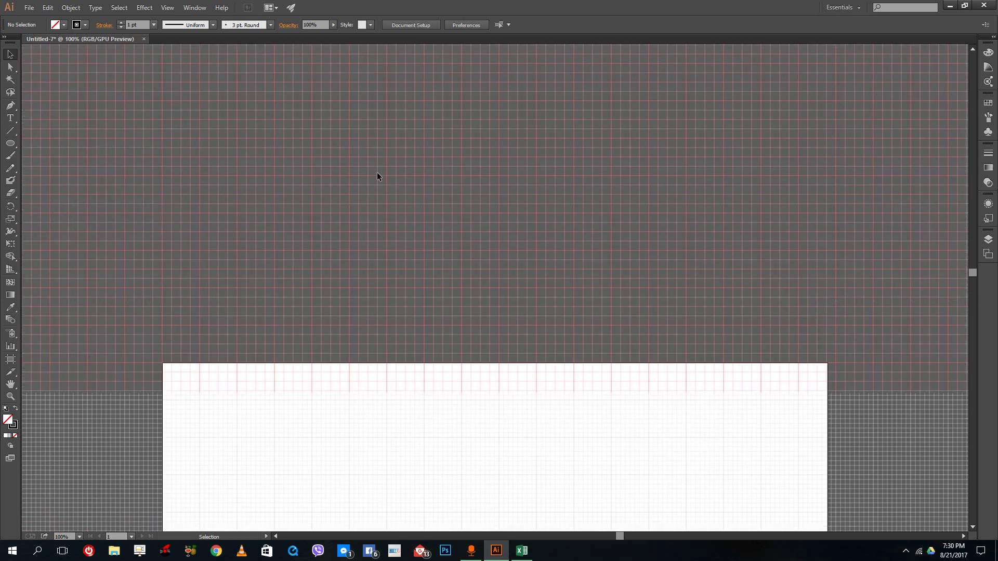
pyautogui.scroll(6, 377, 176)
pyautogui.scroll(-15, 377, 177)
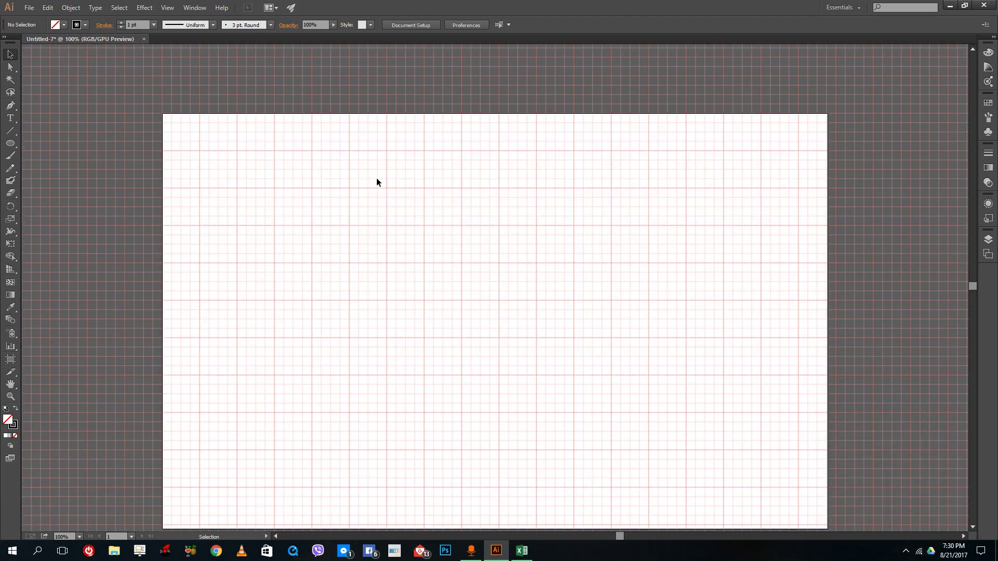
pyautogui.scroll(-3, 377, 177)
pyautogui.scroll(2, 376, 178)
pyautogui.scroll(-1, 376, 178)
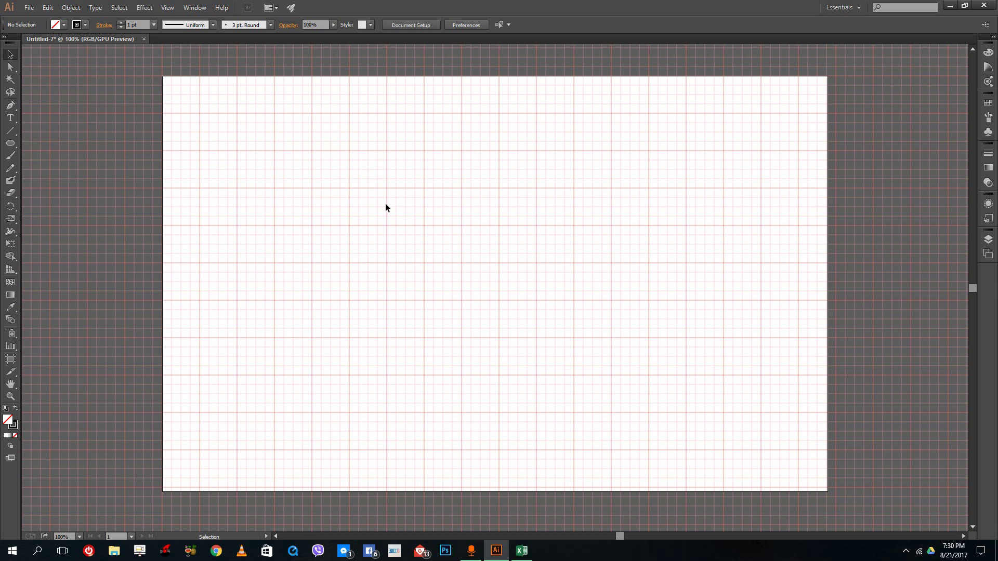
pyautogui.click(10, 143)
pyautogui.moveTo(200, 114); pyautogui.dragTo(237, 152)
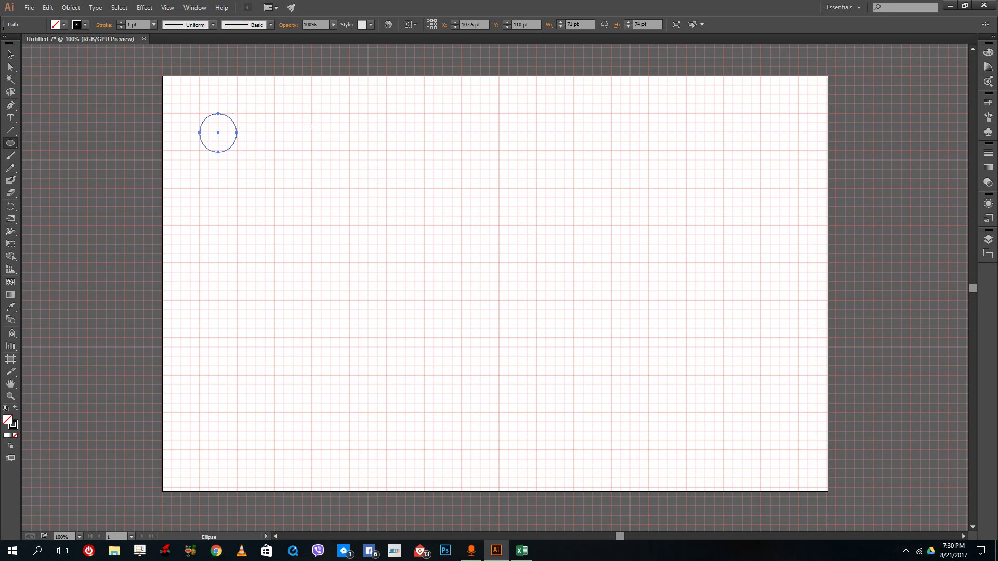
# Turn on Snap to Grid from the View menu
pyautogui.click(195, 8)
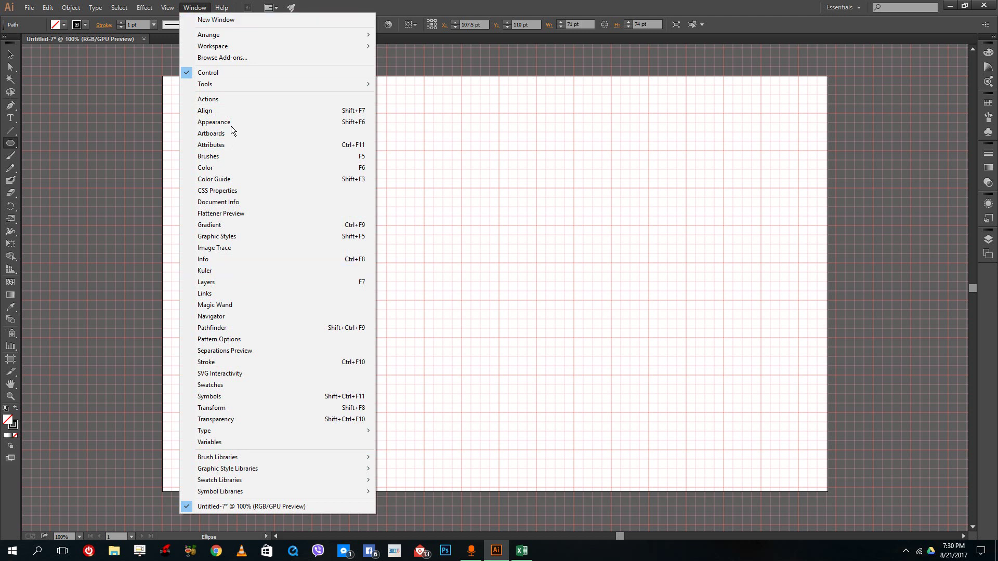
pyautogui.moveTo(173, 13)
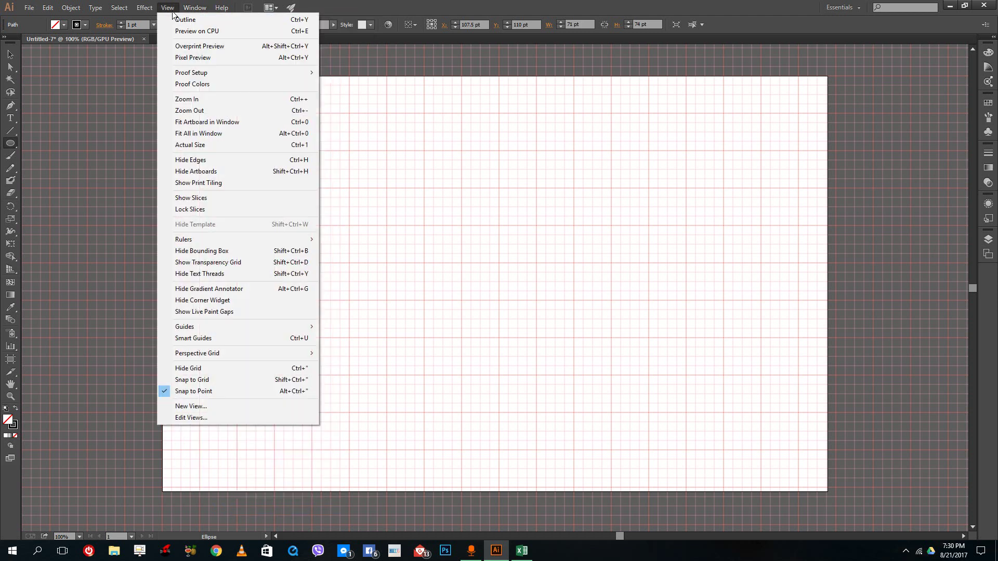
pyautogui.click(225, 380)
# Draw two offset rows of three equal 72 pt circles on the grid with the Ellipse tool
pyautogui.moveTo(199, 190); pyautogui.dragTo(235, 225)
pyautogui.moveTo(275, 188); pyautogui.dragTo(311, 228)
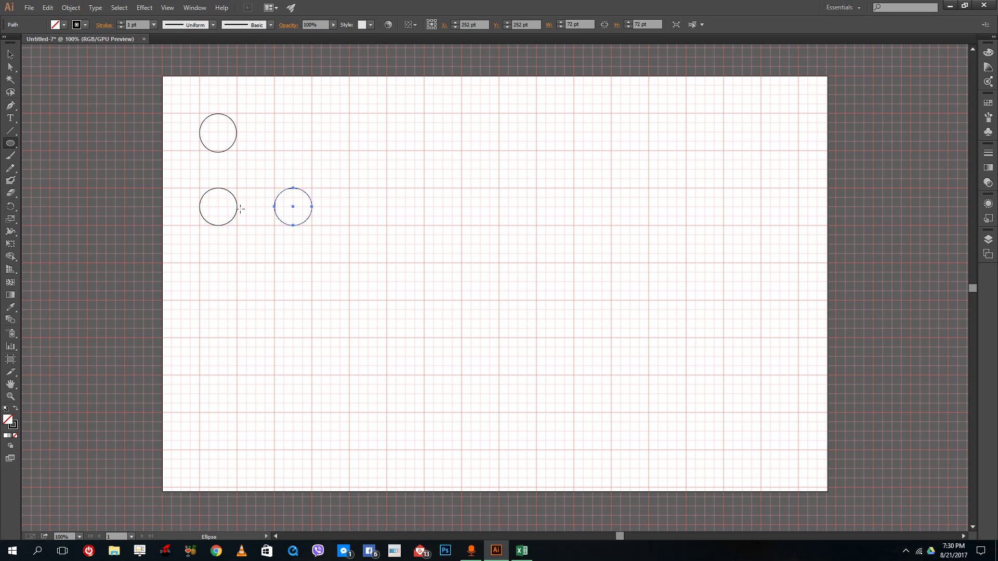
pyautogui.moveTo(349, 188); pyautogui.dragTo(387, 222)
pyautogui.moveTo(237, 262); pyautogui.dragTo(275, 300)
pyautogui.moveTo(312, 262); pyautogui.dragTo(349, 300)
pyautogui.moveTo(387, 263); pyautogui.dragTo(424, 300)
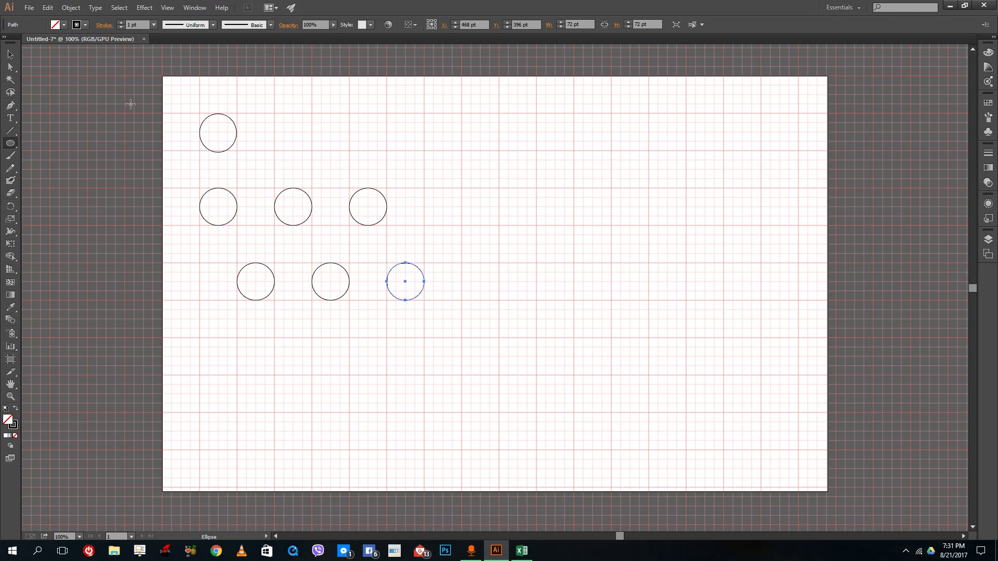
# Select the original top-left circle and delete it
pyautogui.click(10, 54)
pyautogui.moveTo(95, 83); pyautogui.dragTo(320, 160)
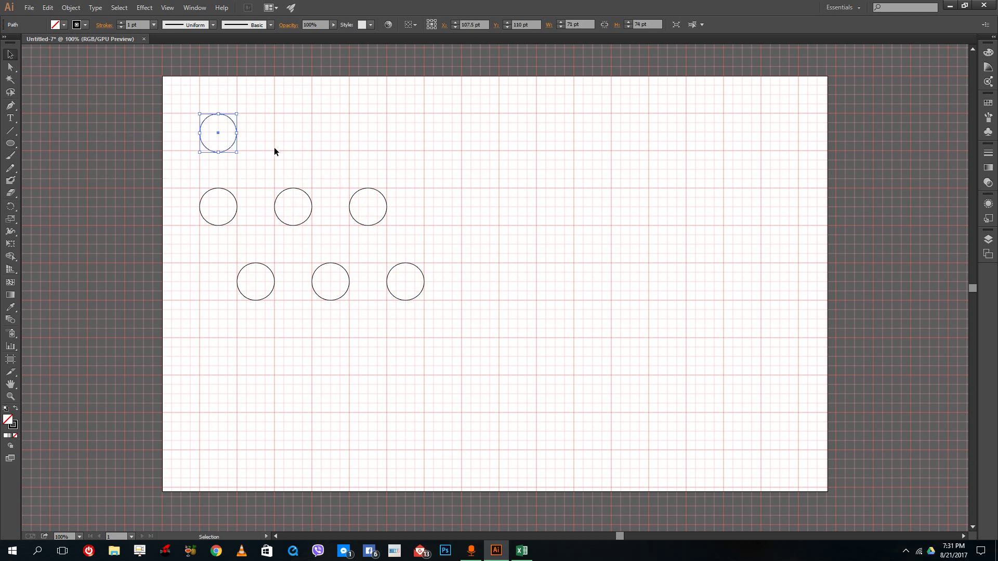
pyautogui.press('Delete')
# Select the lower row of circles, then deselect everything
pyautogui.moveTo(499, 363); pyautogui.dragTo(263, 267)
pyautogui.moveTo(208, 238); pyautogui.dragTo(470, 343)
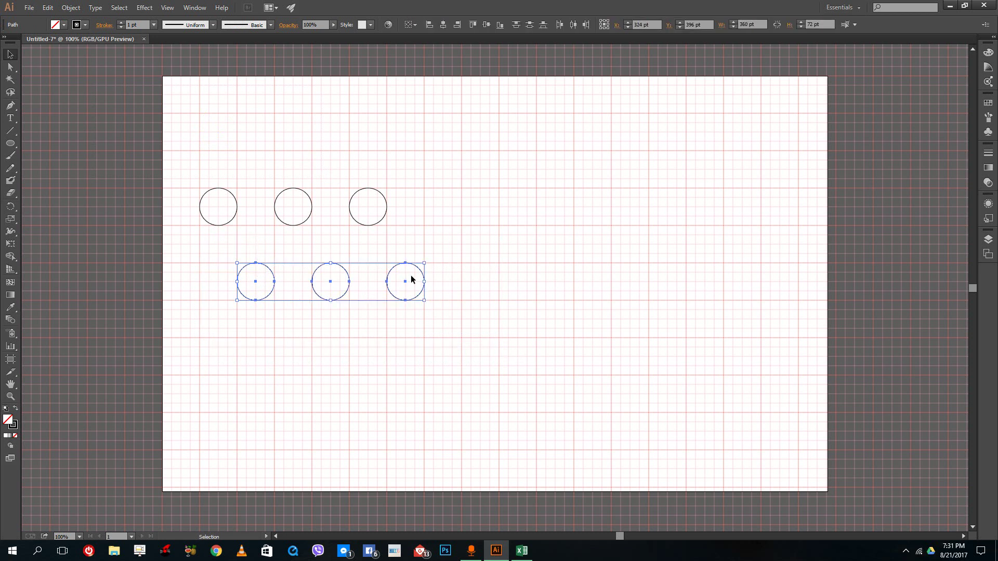
pyautogui.moveTo(446, 267); pyautogui.dragTo(415, 265)
pyautogui.moveTo(498, 256); pyautogui.dragTo(193, 359)
pyautogui.click(526, 348)
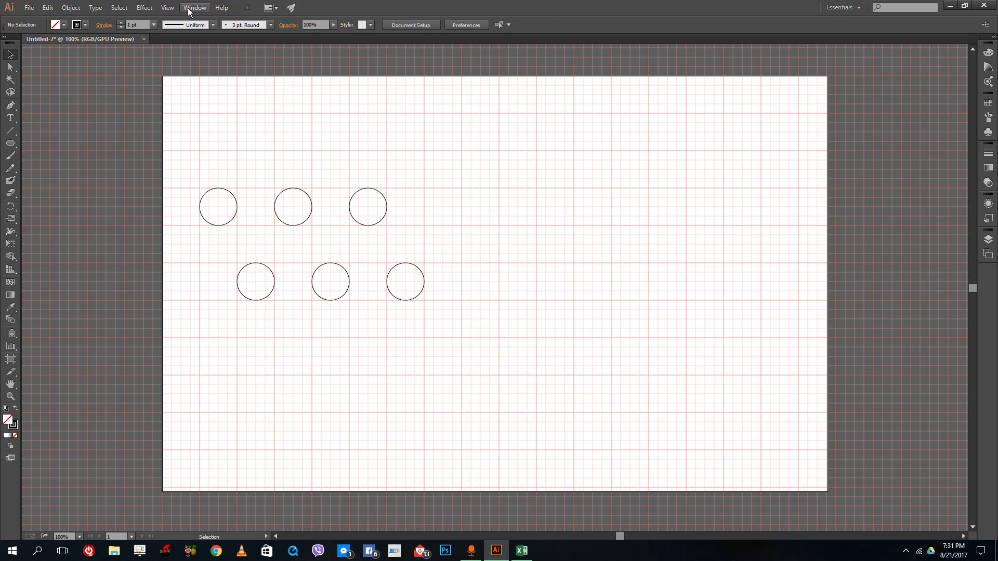
# Choose Hide Grid so the red grid disappears from the artboard
pyautogui.click(168, 7)
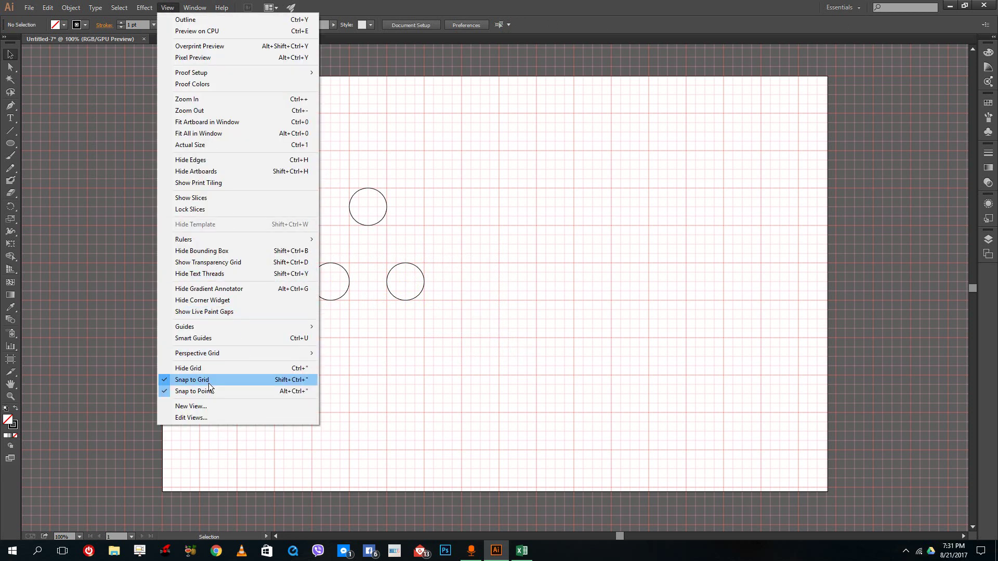
pyautogui.click(205, 369)
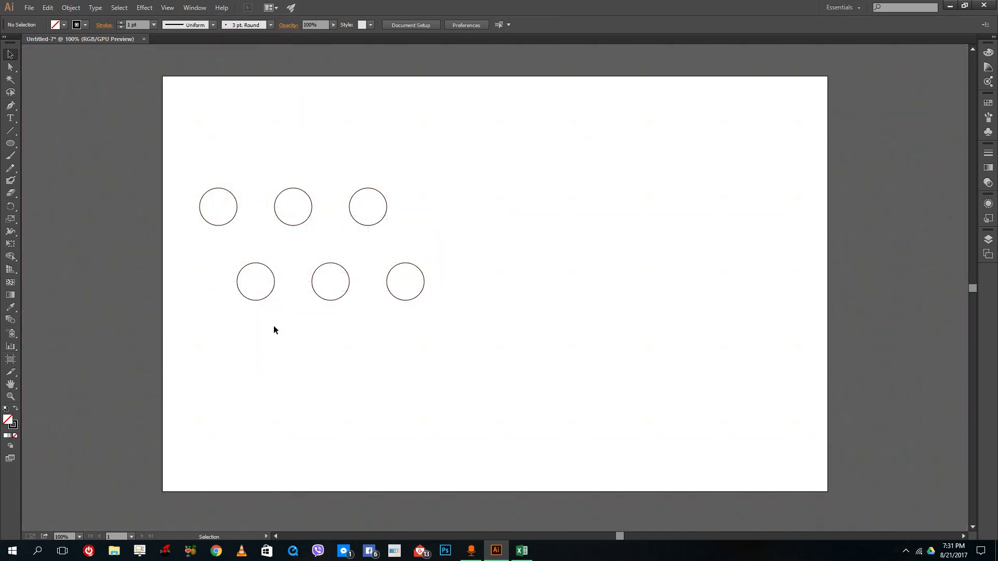